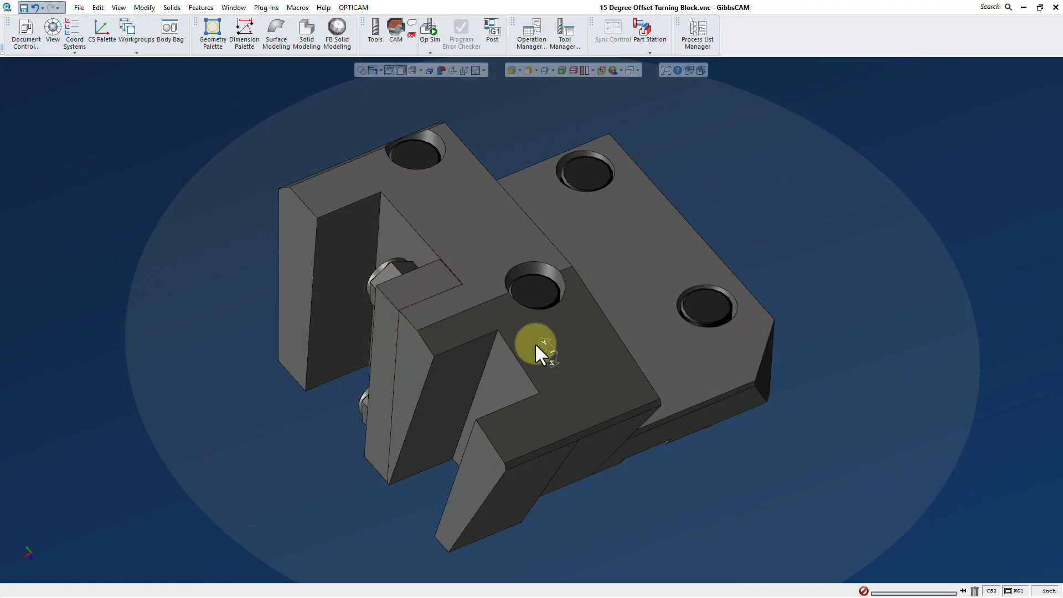
Step: Open the coordinate system list, check the Position 1 and Position 2 systems on the block, and make Position 1 current
middle_click_drag(535, 343, 826, 292)
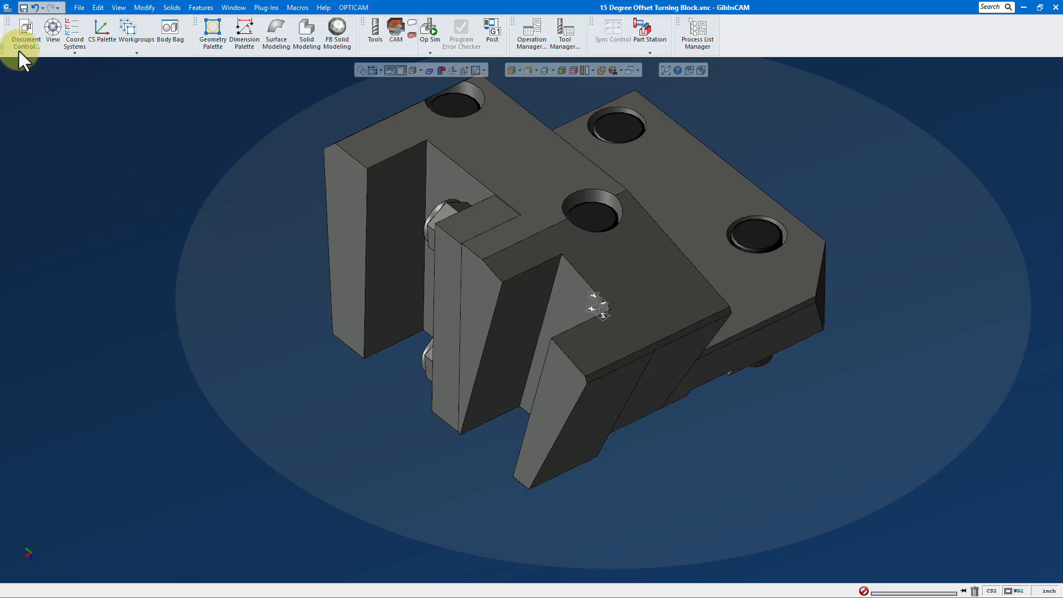
left_click(71, 29)
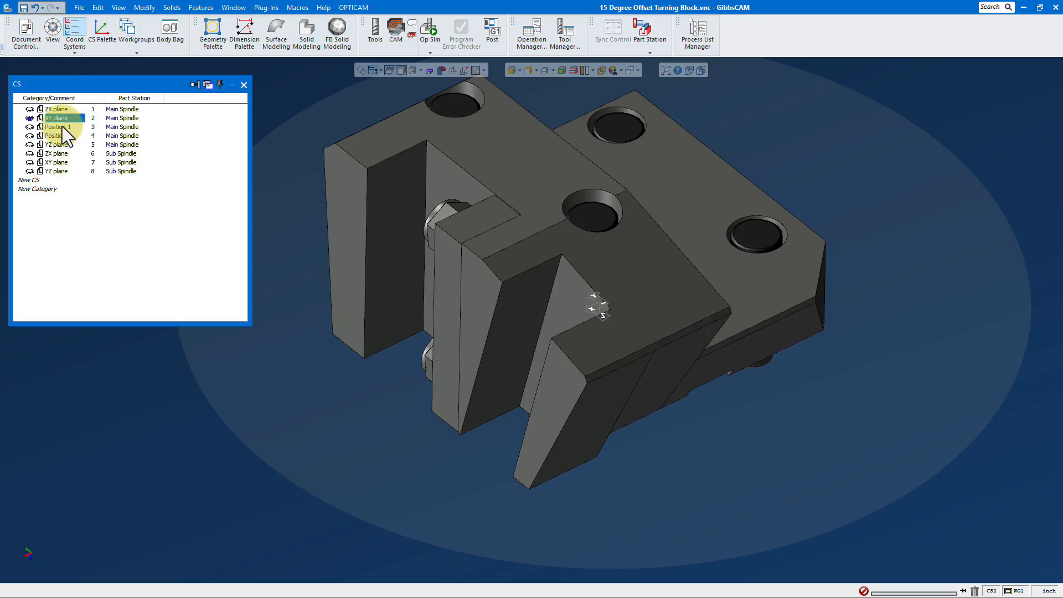
left_click(62, 126)
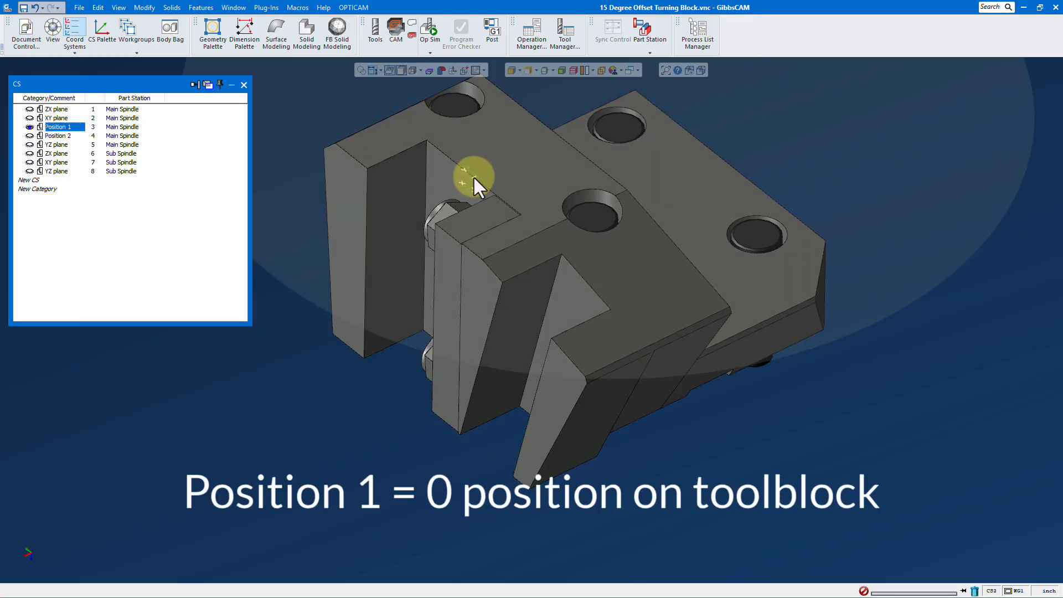
left_click(65, 136)
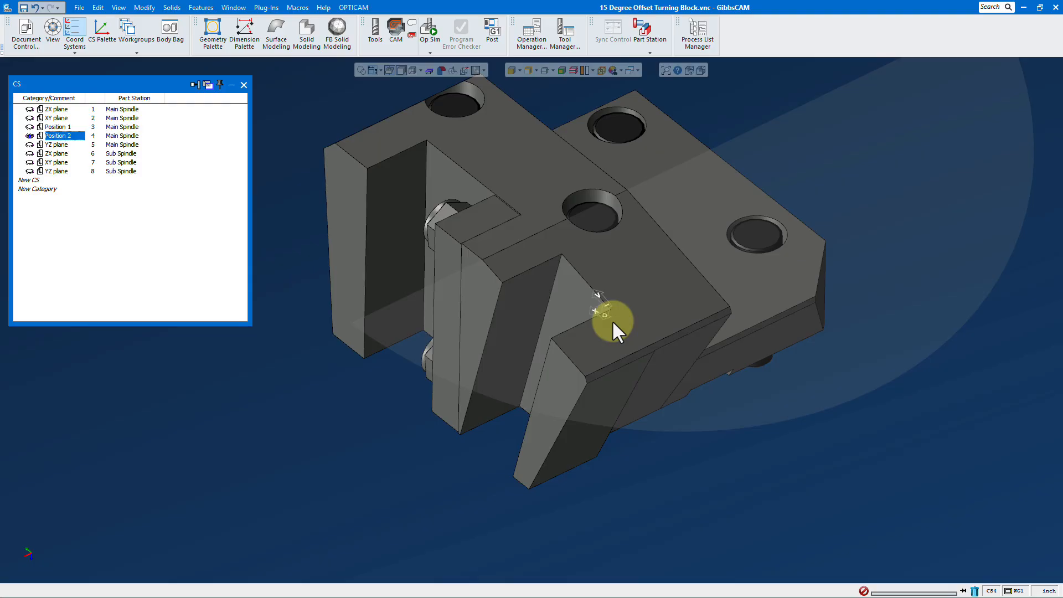
left_click(65, 128)
Step: Open the Generic Tool Blocks toolblock library for editing
left_click(79, 8)
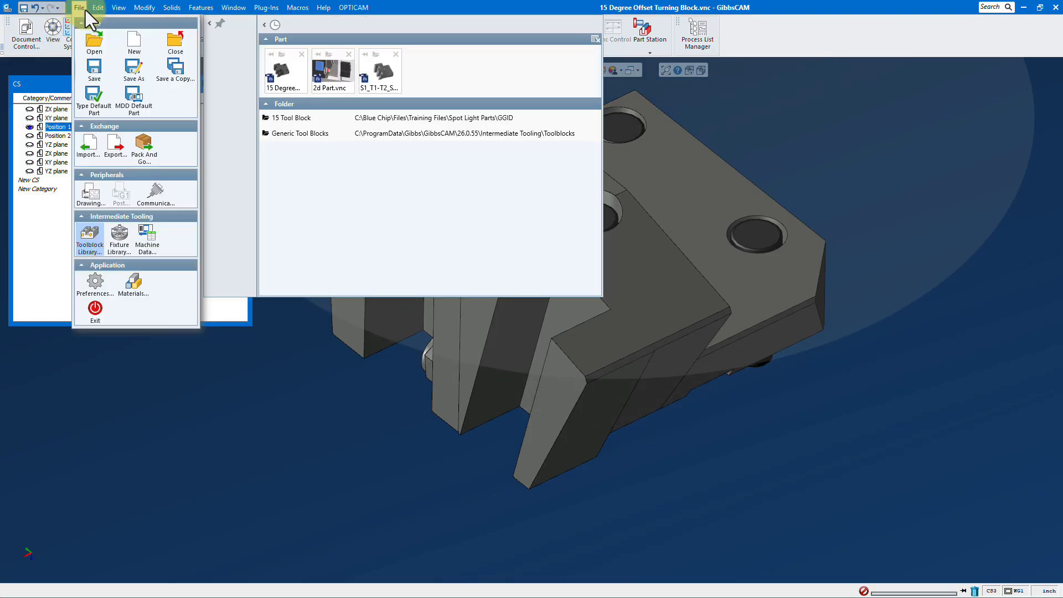
left_click(90, 235)
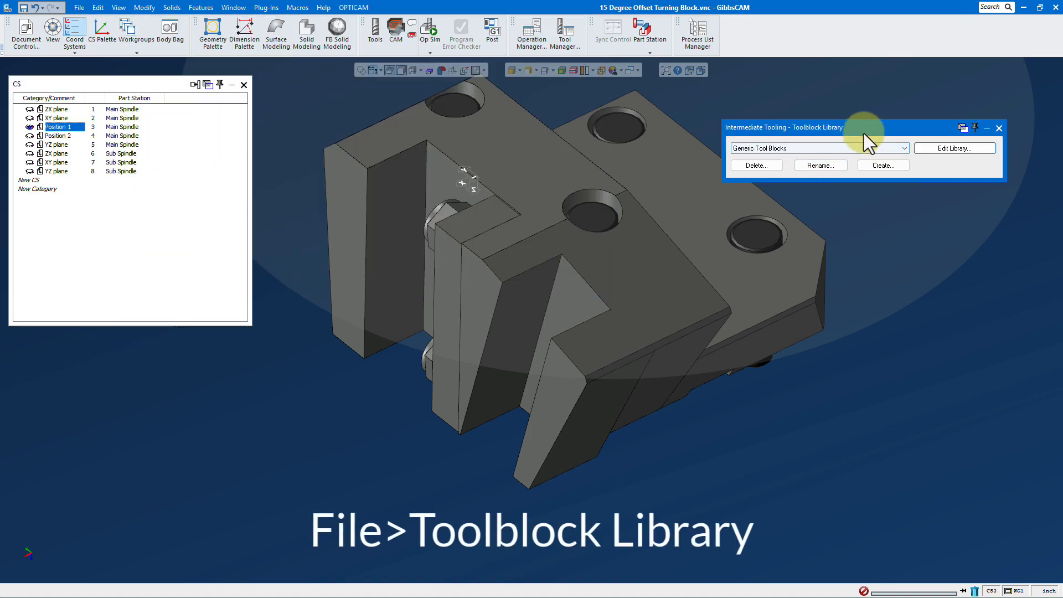
left_click_drag(864, 130, 869, 109)
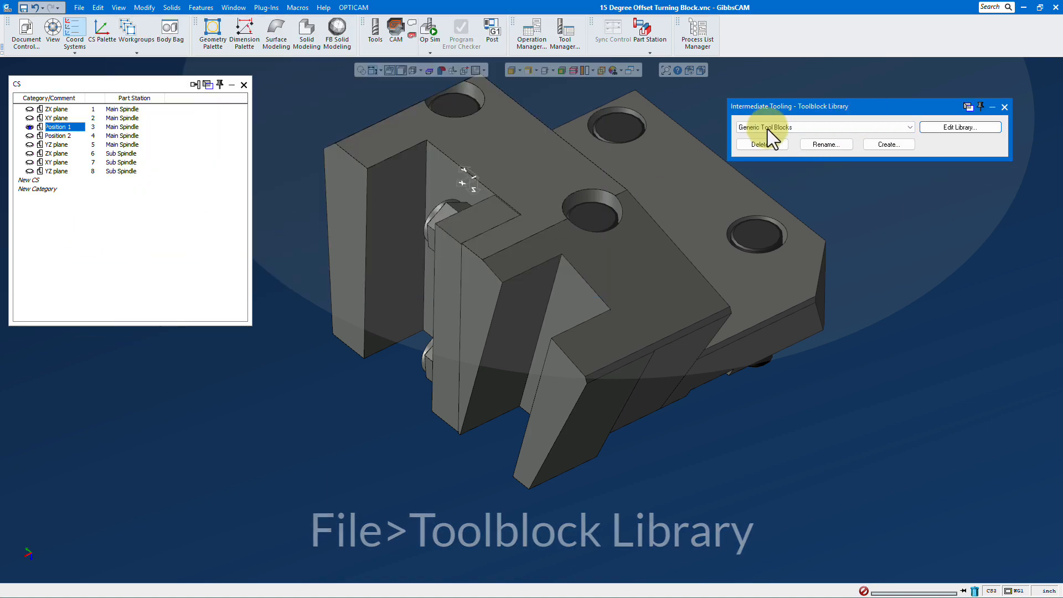
left_click(956, 130)
left_click_drag(663, 118, 696, 132)
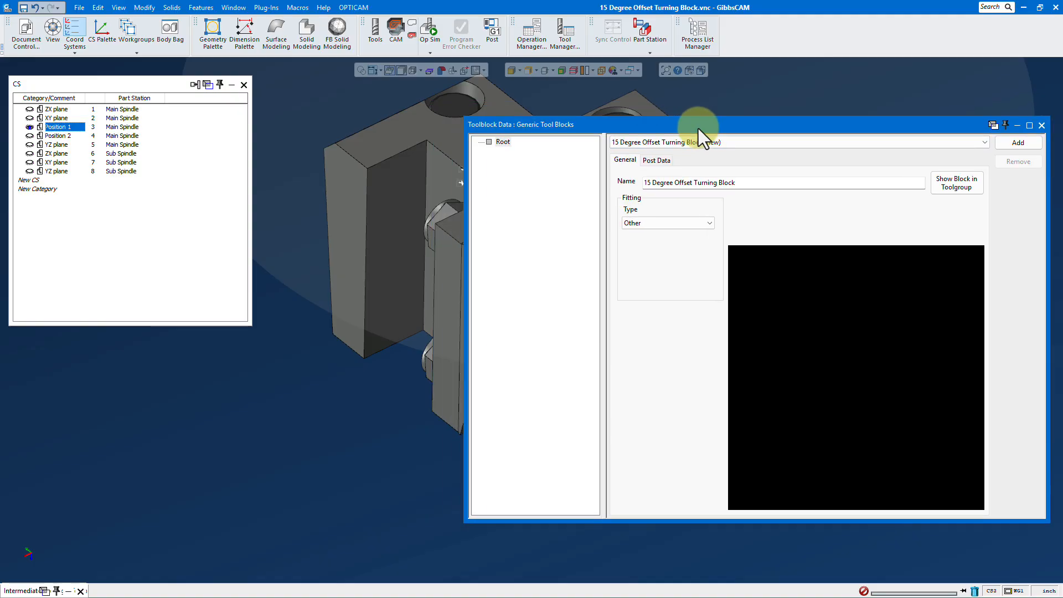
Step: Add a receptor labelled "P1 Zero Position" under Root and take its home position from the current coordinate system
scroll(370, 260, "up", 3)
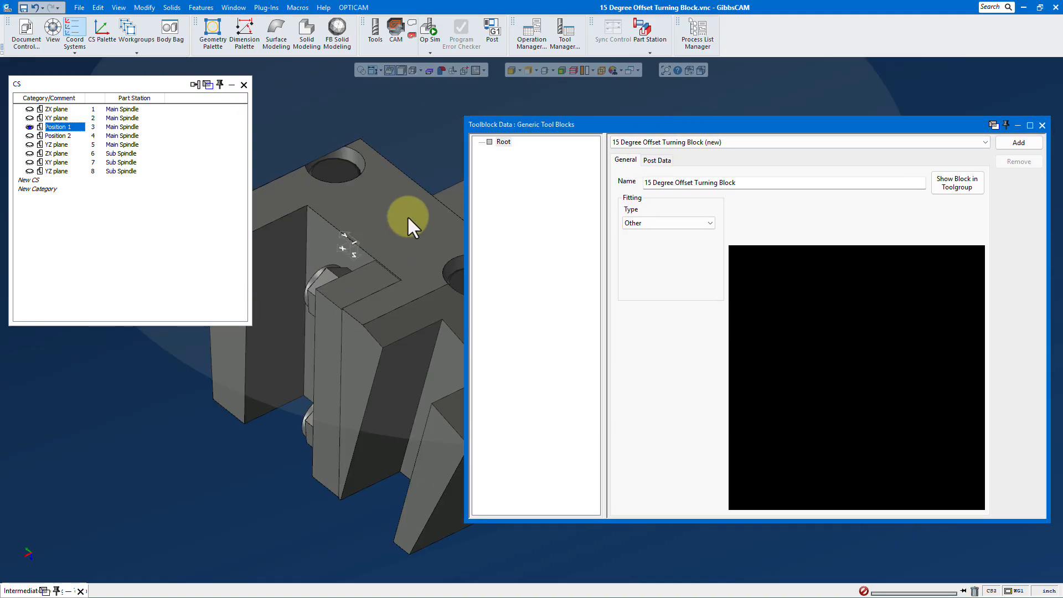
right_click(499, 145)
mouse_move(532, 151)
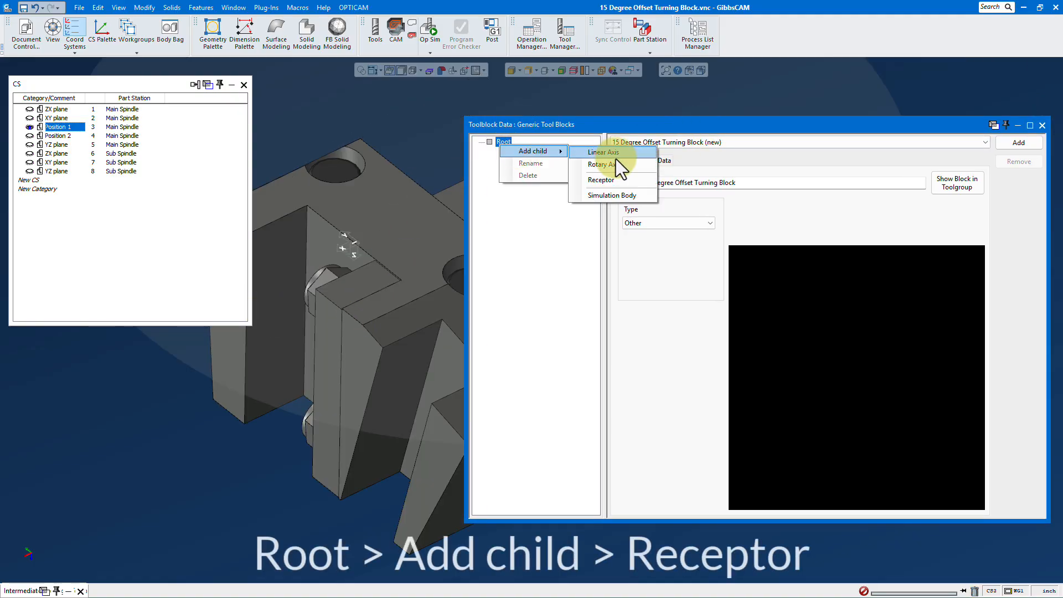
left_click(610, 180)
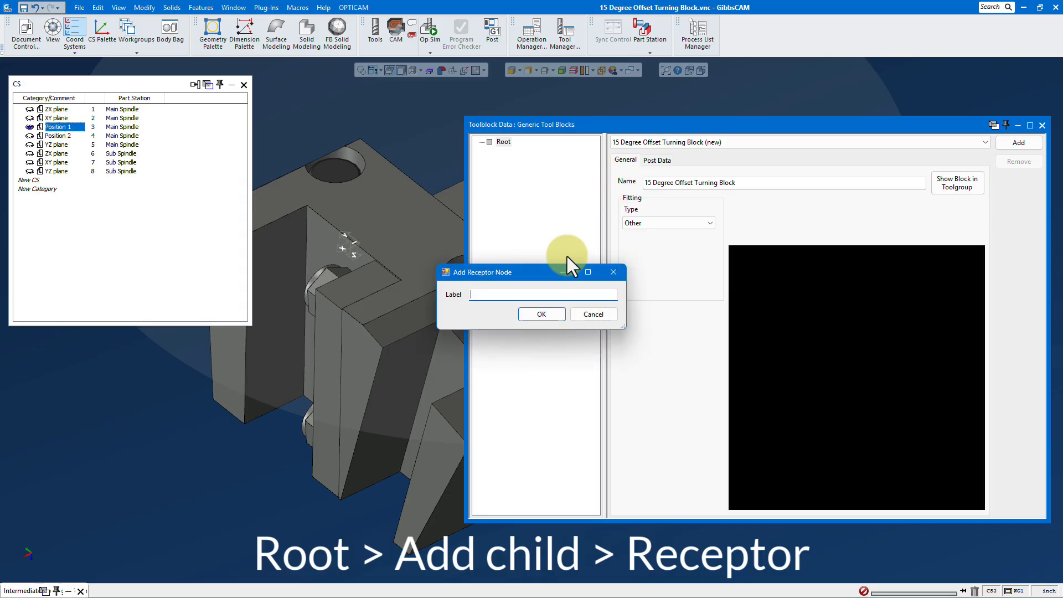
type("P1 Zero ")
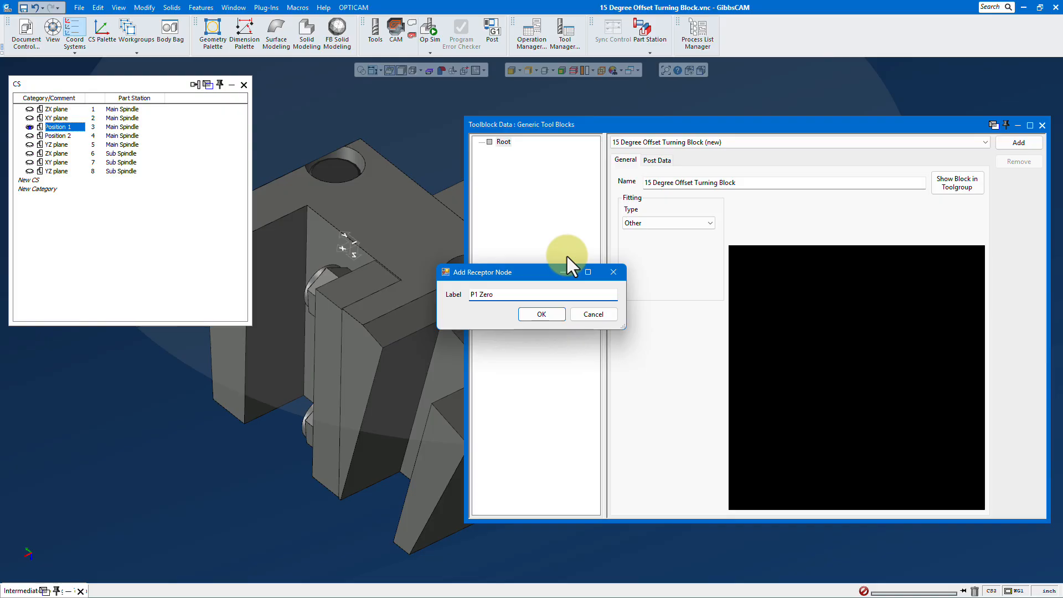
type("Position")
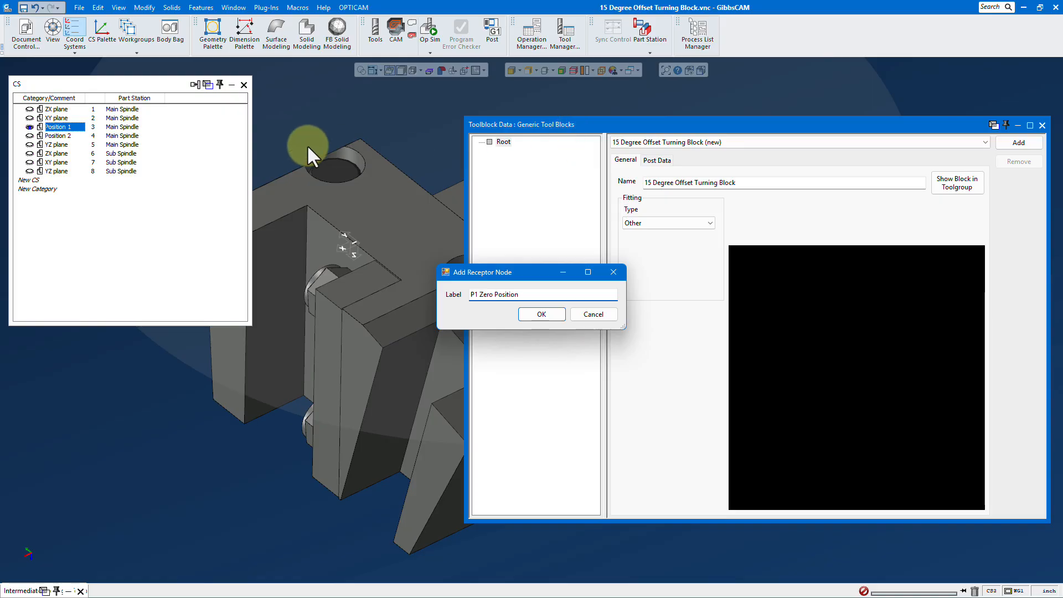
key("Return")
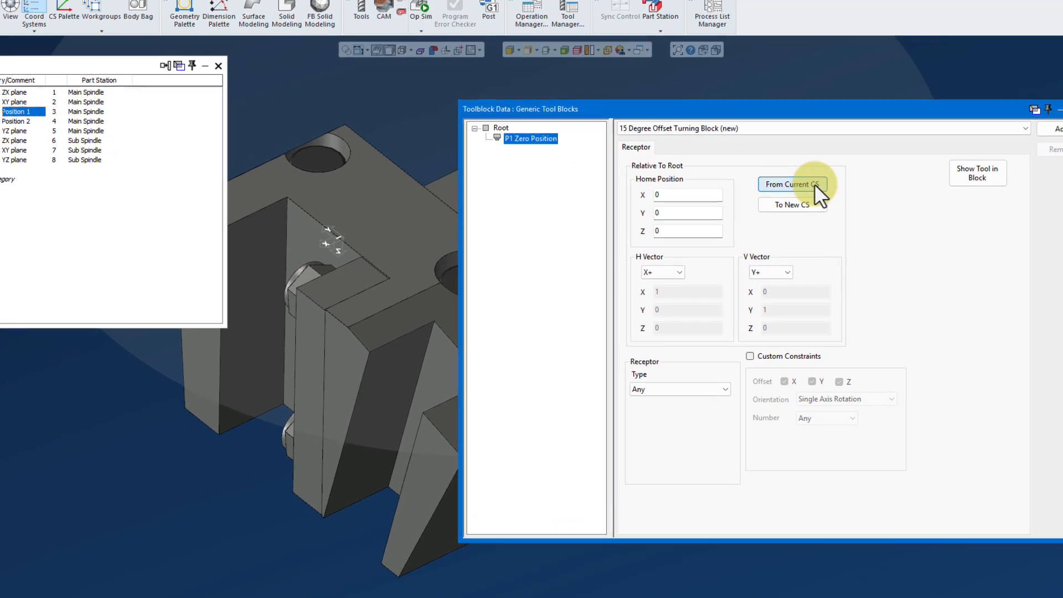
left_click(815, 183)
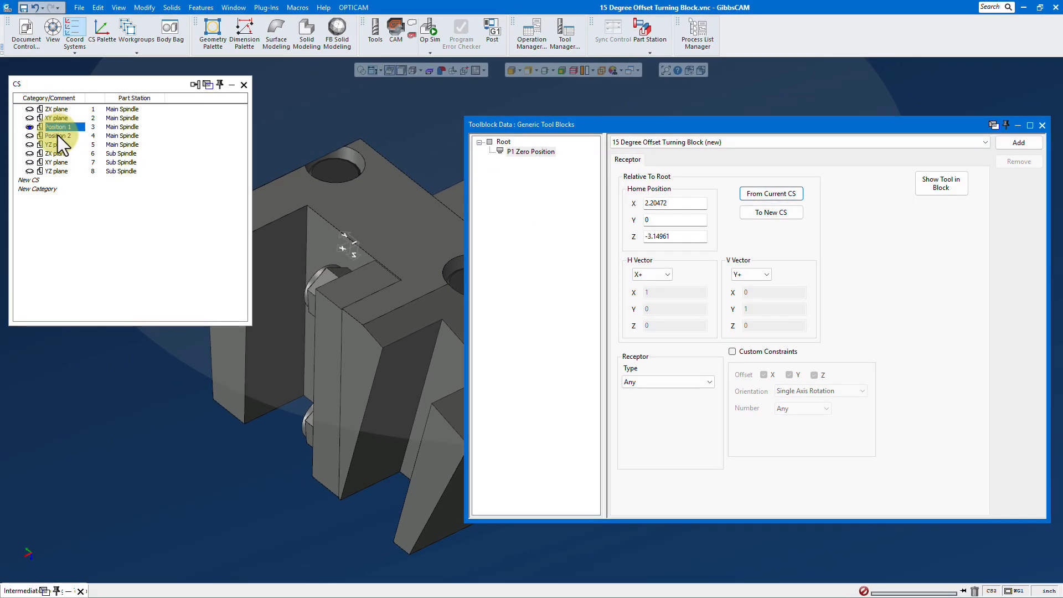
Step: Make Position 2 current and add a receptor labelled "P2. 15 degree" under Root, taking its position and orientation from that coordinate system
left_click(58, 135)
middle_click_drag(339, 303, 458, 363)
right_click(502, 142)
mouse_move(530, 145)
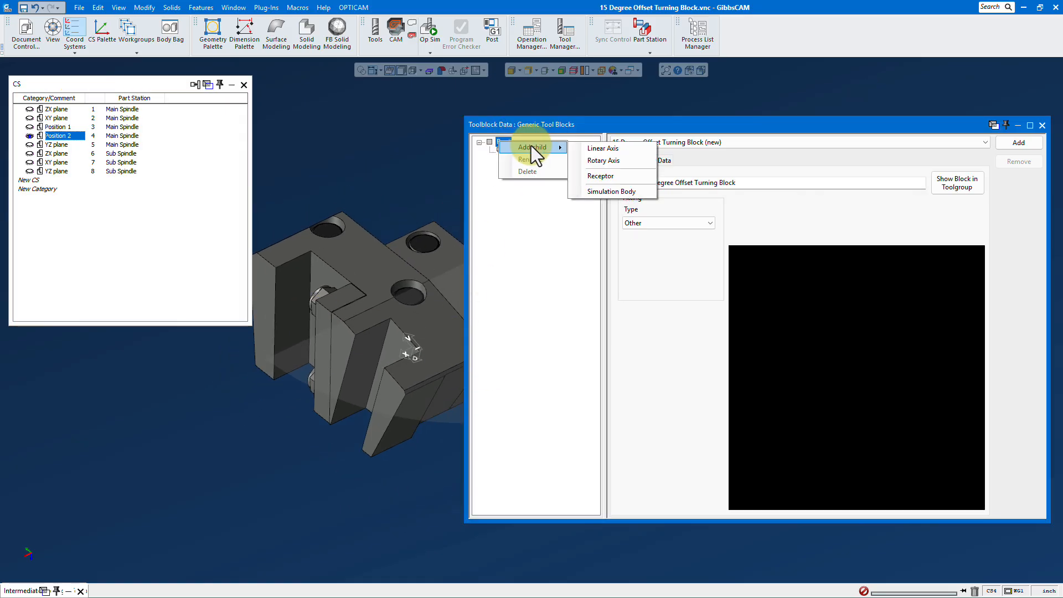
key("Return")
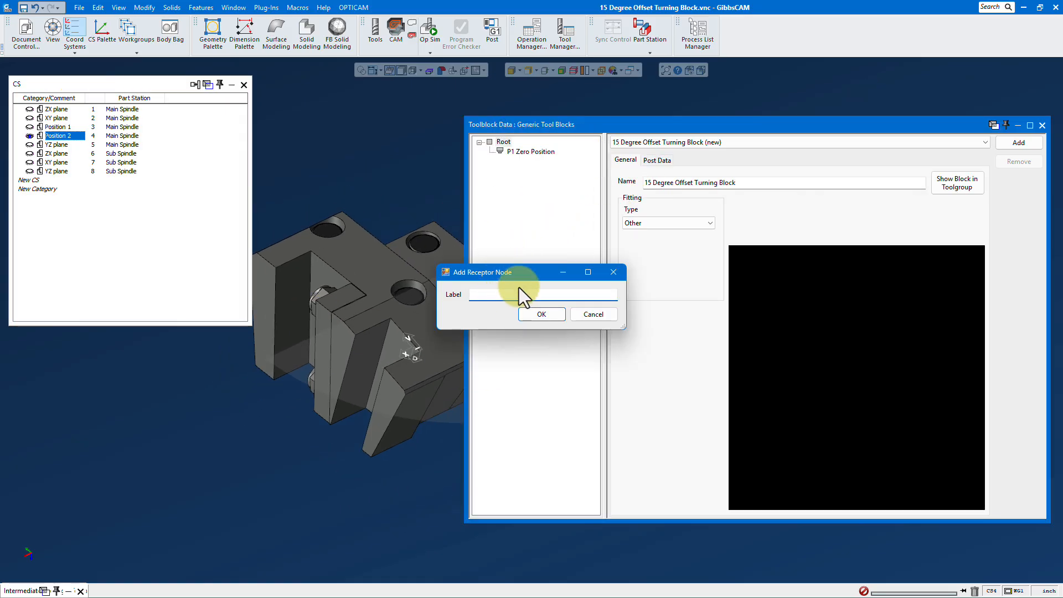
type("P2")
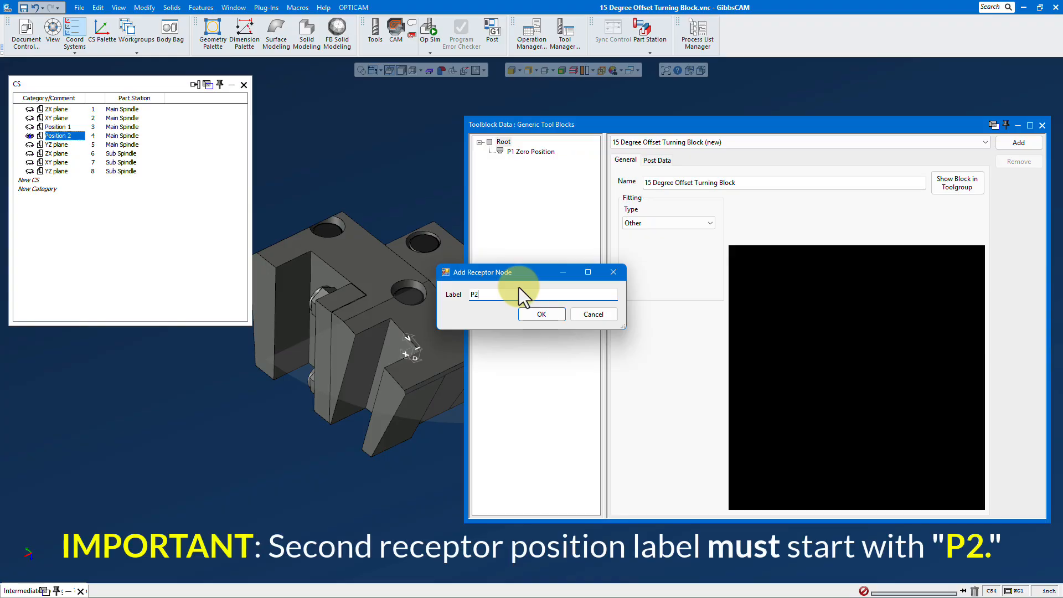
type(".")
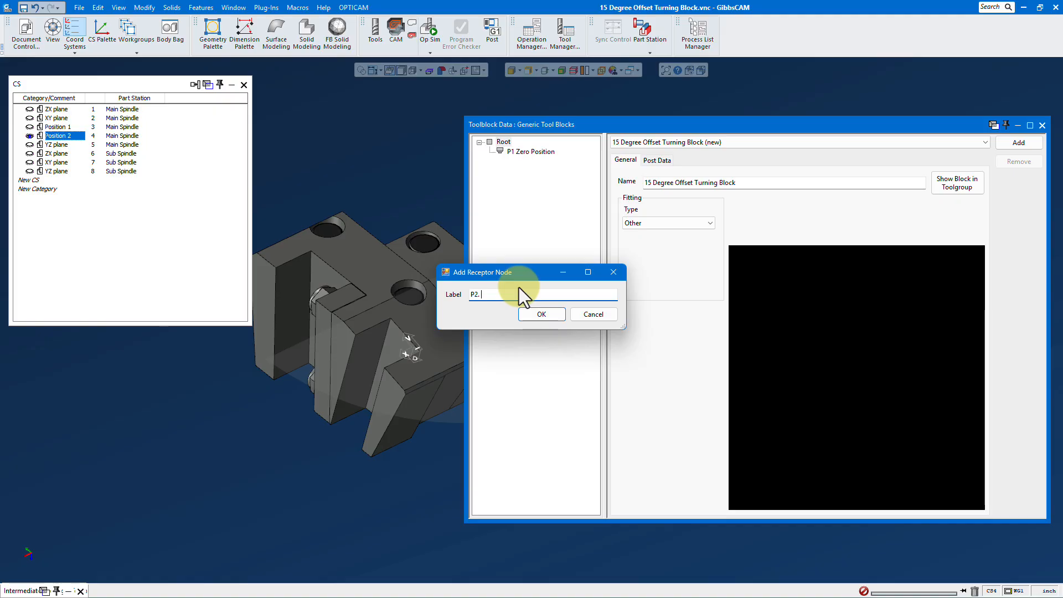
type("15 degree")
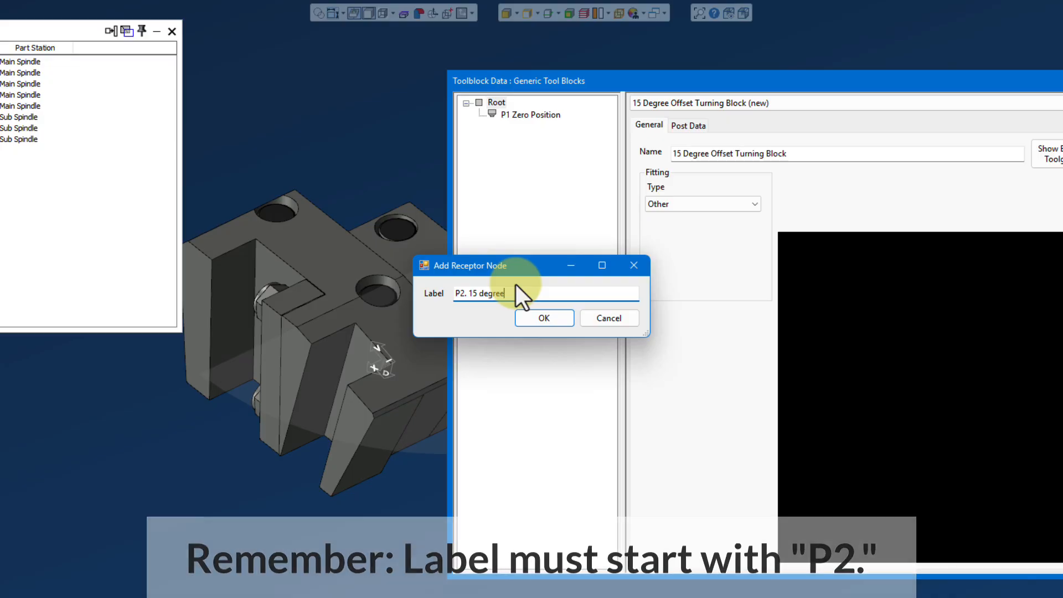
left_click(544, 319)
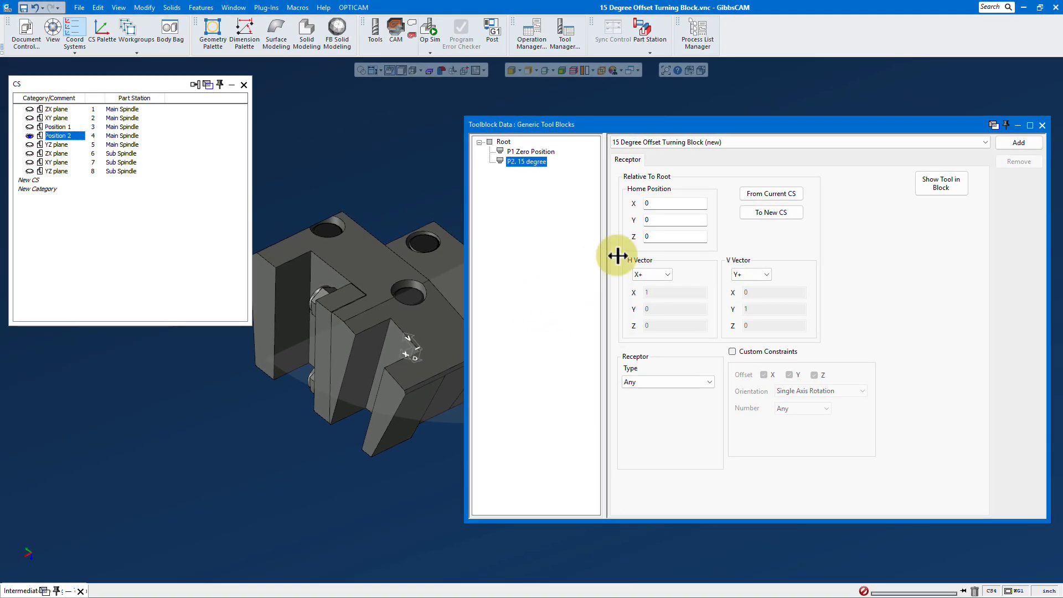
left_click(771, 193)
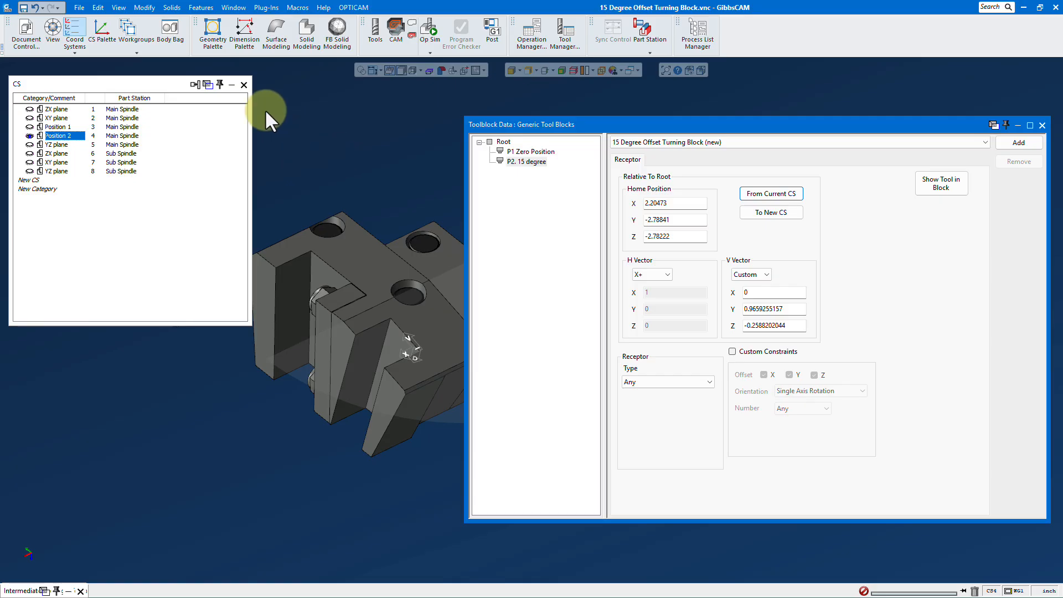
Step: Close the coordinate system list and add the main block body under Root as a simulation body labelled "Tool Block"
left_click(245, 84)
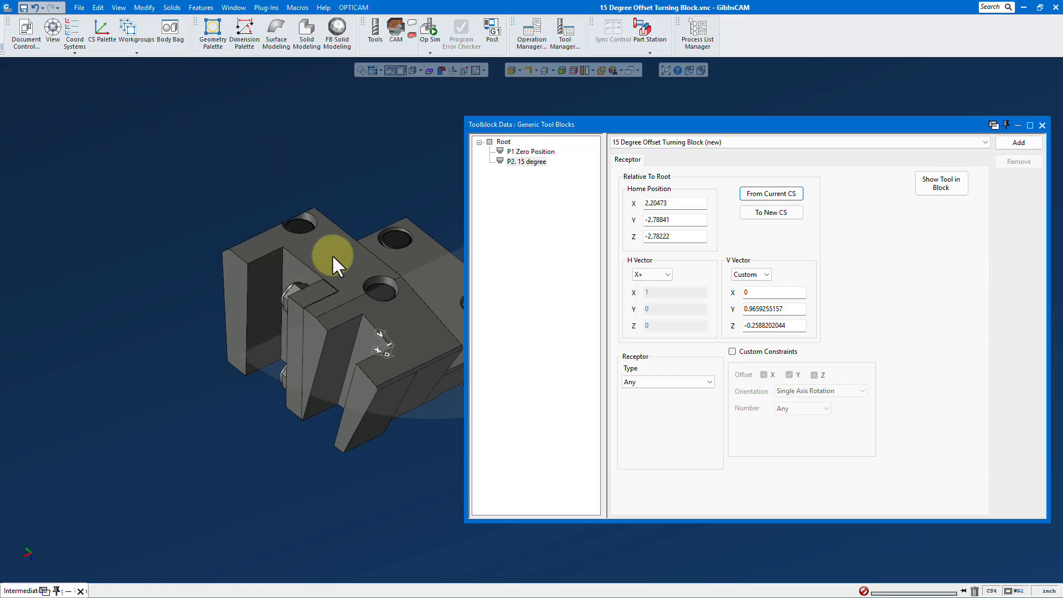
left_click(332, 254)
left_click(502, 143)
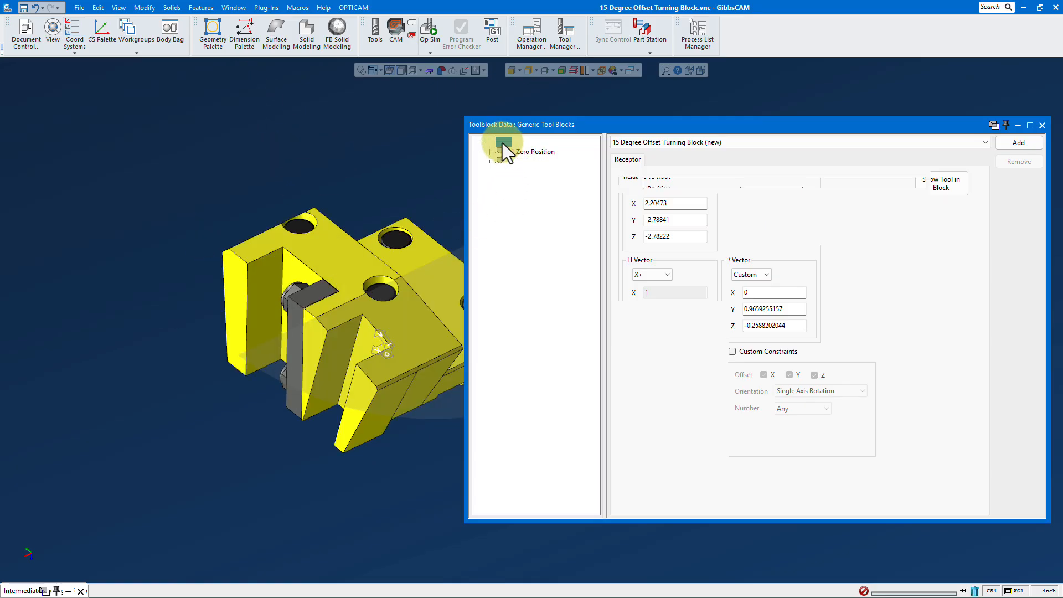
right_click(503, 143)
mouse_move(568, 150)
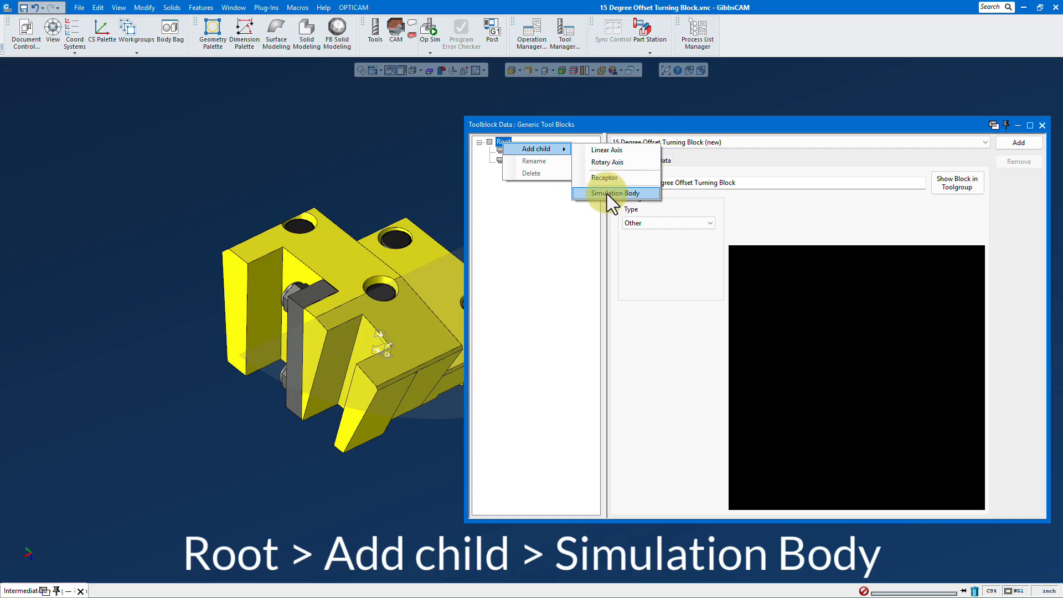
left_click(607, 194)
left_click(539, 315)
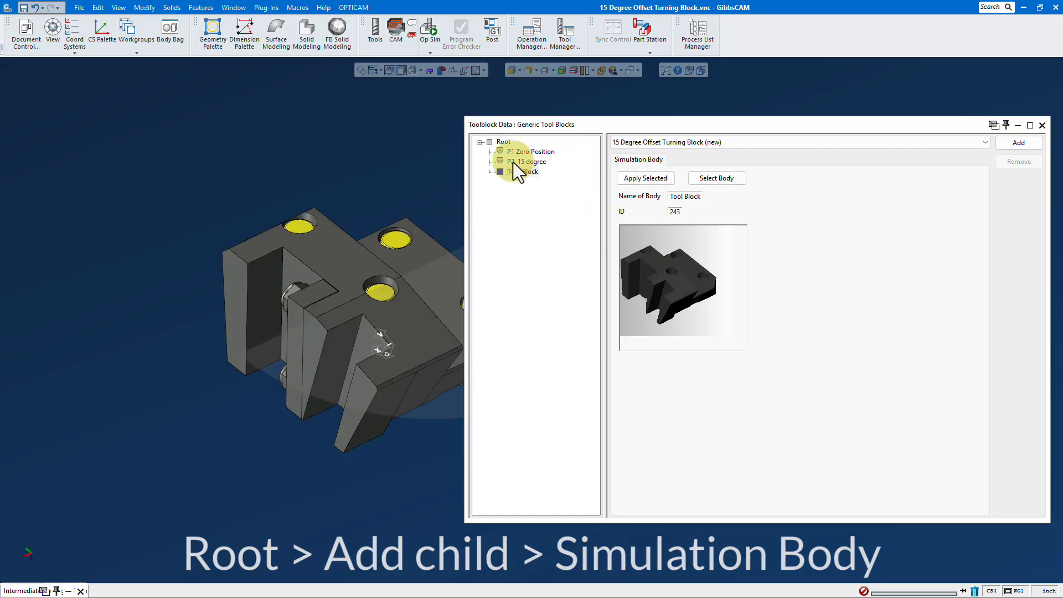
Step: Add the selected bolts under Root as a simulation body labelled "bolts"
left_click(503, 142)
right_click(504, 142)
mouse_move(568, 150)
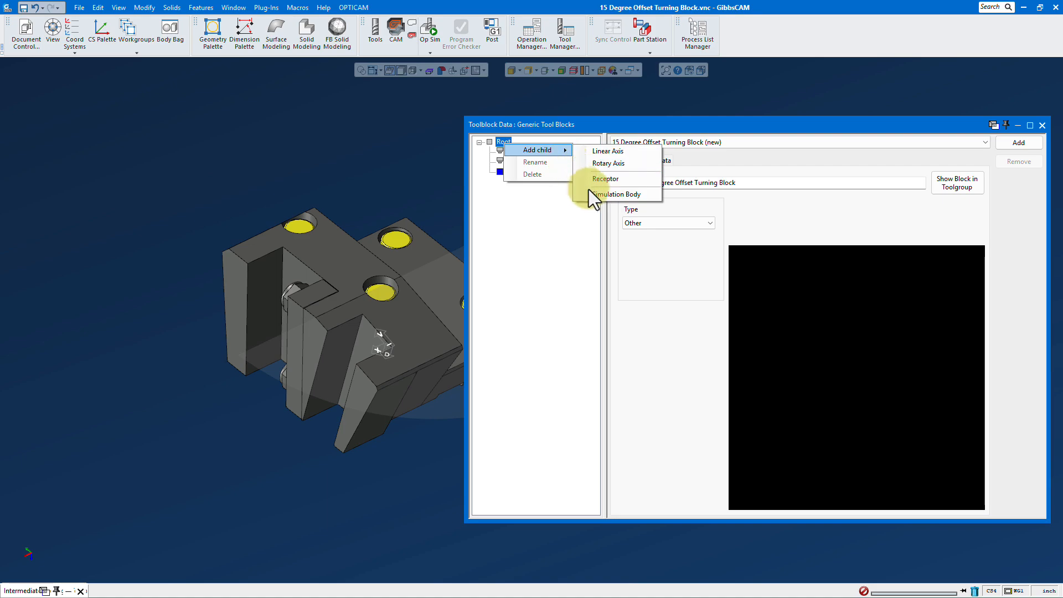
left_click(594, 195)
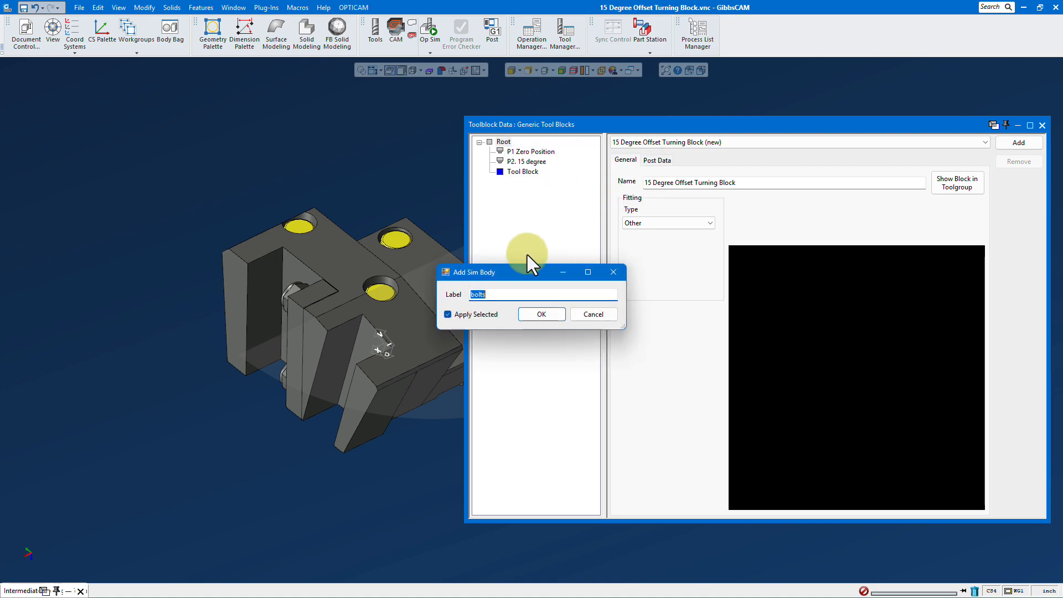
left_click(542, 314)
Step: Select the spacer body in the model and add it under Root as a simulation body labelled "Tool Spacer"
left_click(307, 295)
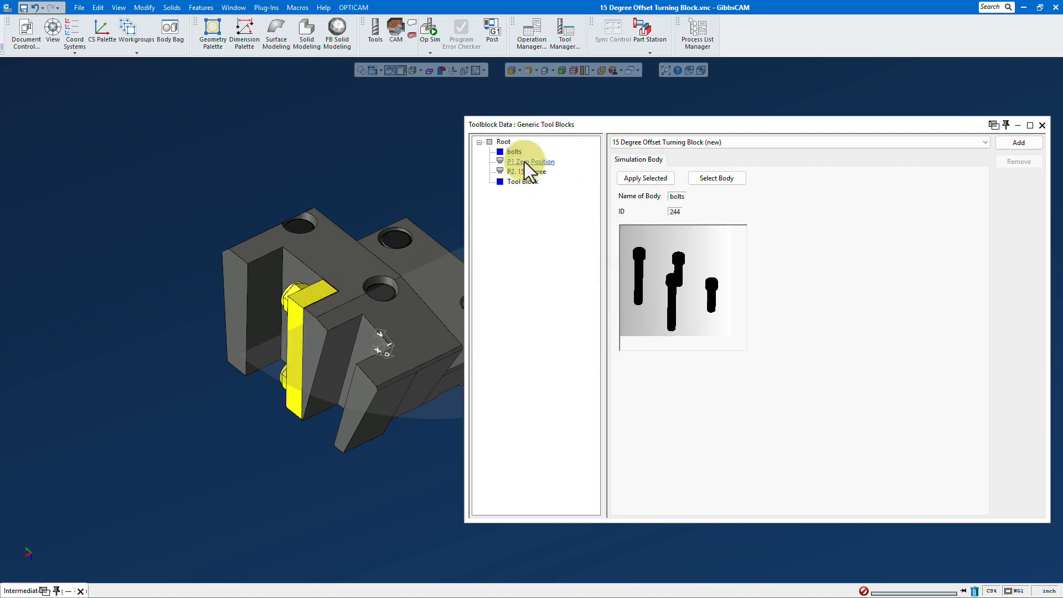
right_click(507, 143)
mouse_move(542, 148)
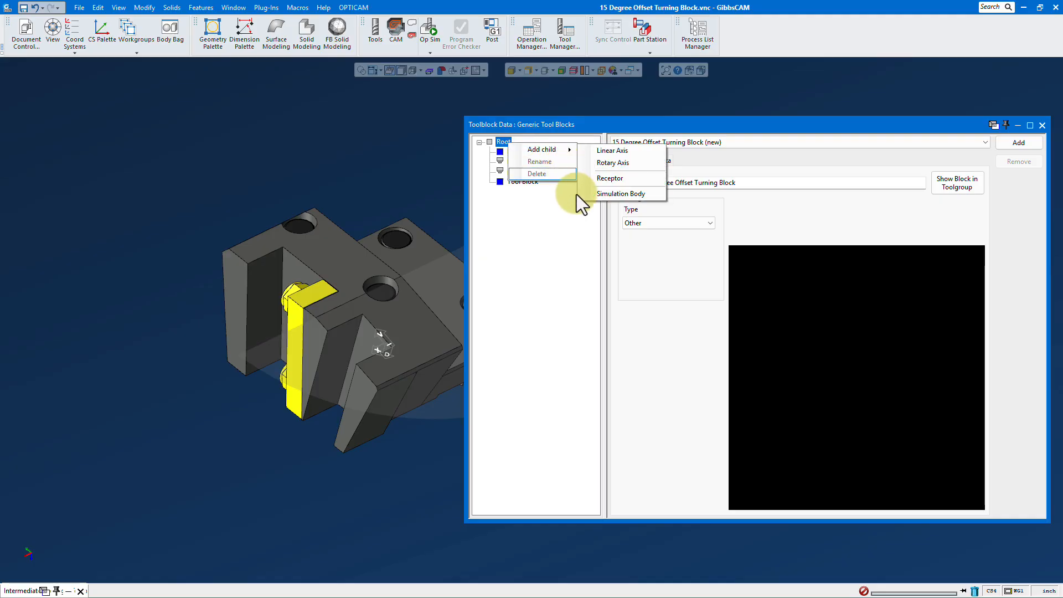
left_click(603, 197)
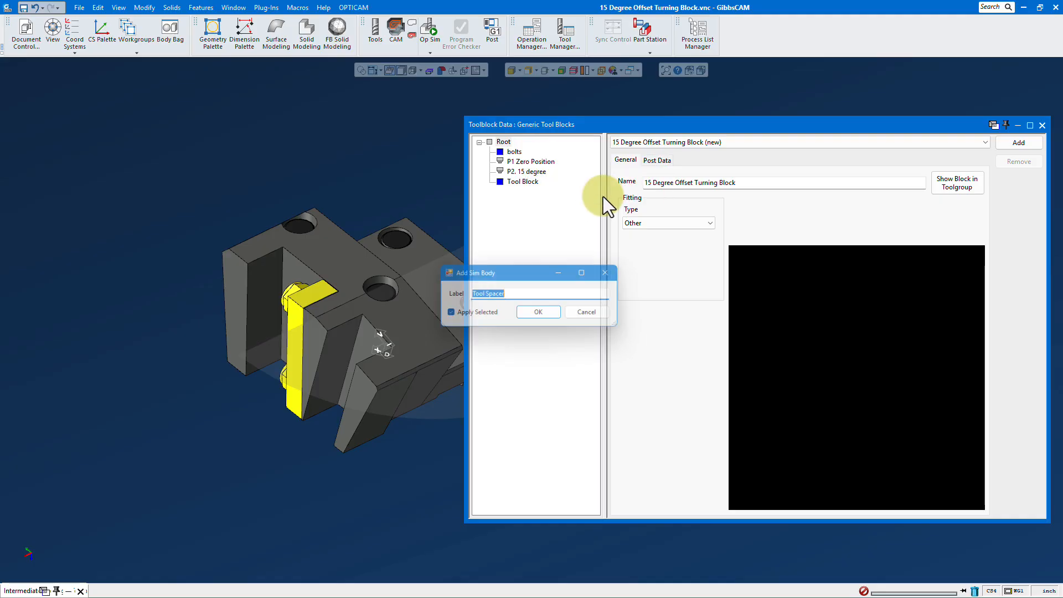
left_click(546, 317)
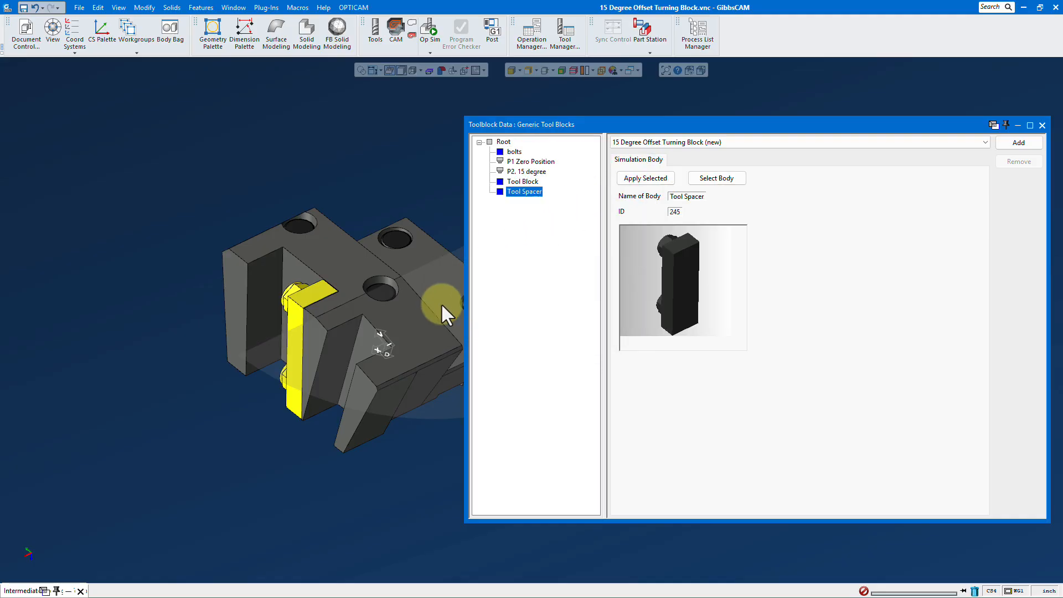
Step: Preview the 15 Degree Offset Turning Block mounted in the toolgroup with tool 1 loaded, and rotate it to face the turret positions
left_click(505, 142)
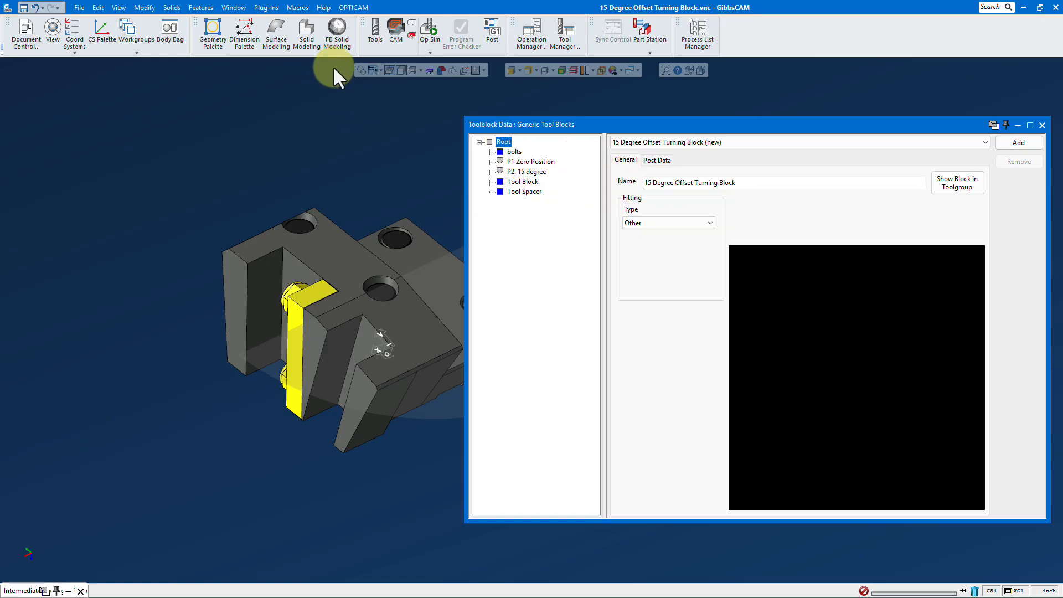
left_click(380, 34)
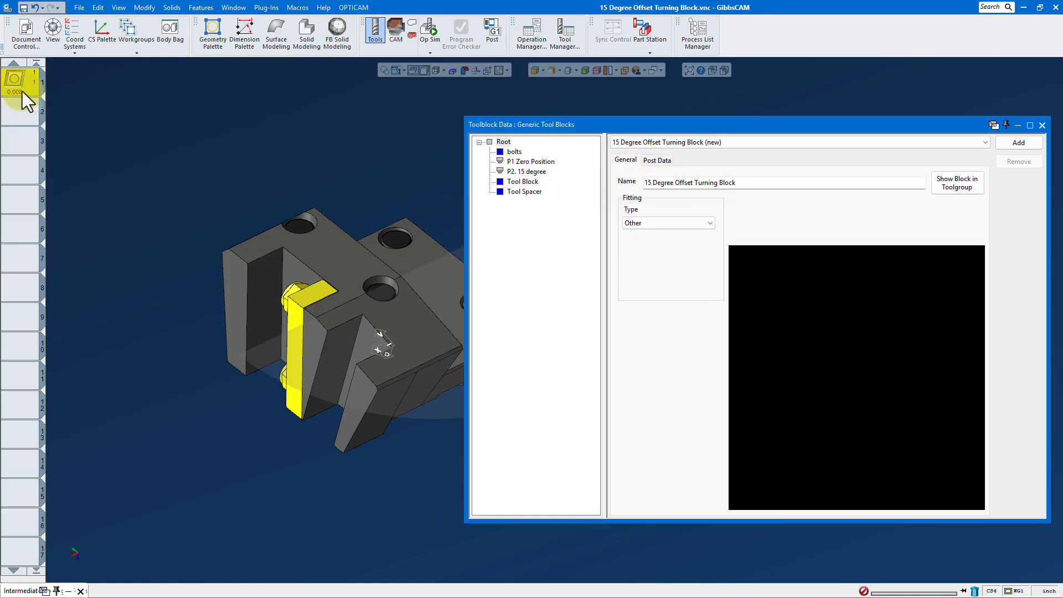
left_click(237, 175)
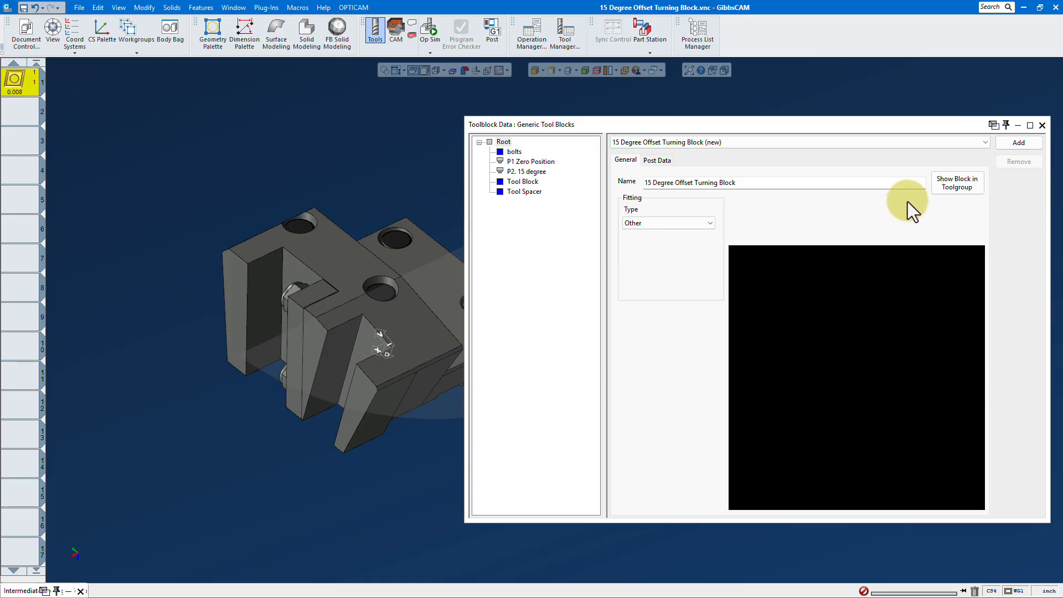
left_click(958, 183)
left_click_drag(562, 196, 324, 128)
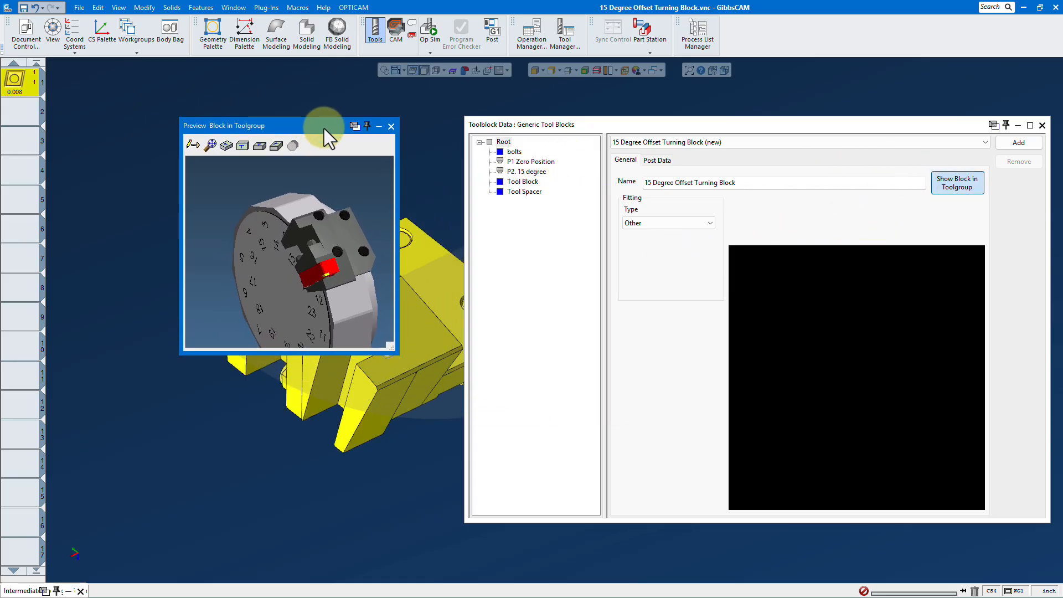
mouse_move(354, 272)
middle_mouse_down()
mouse_move(335, 263)
mouse_move(371, 217)
middle_mouse_up()
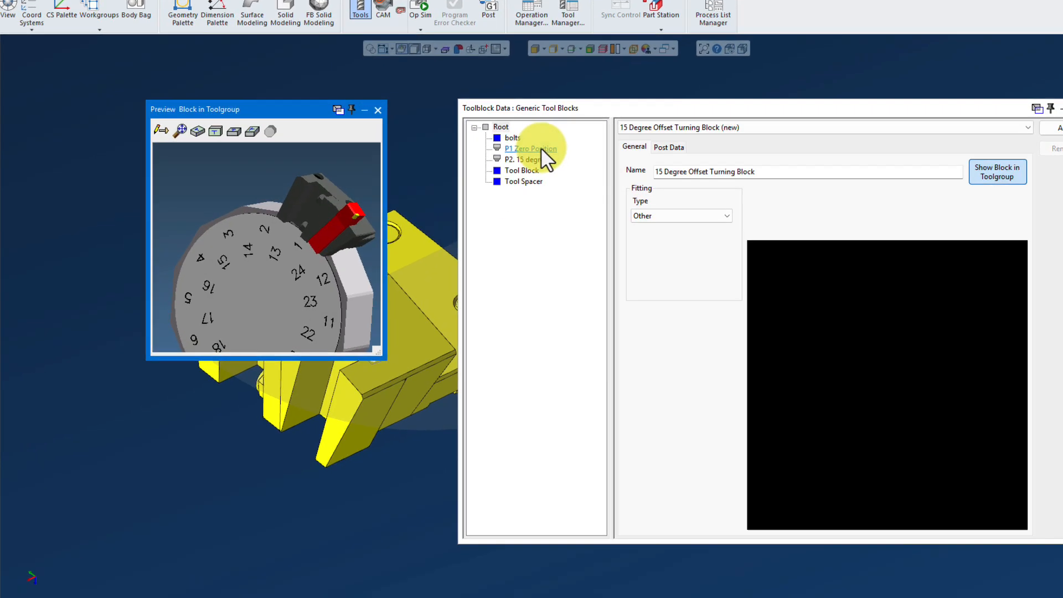
Step: Compare the P2. 15 degree receptor with the turret preview, and close the toolgroup preview
left_click(533, 160)
middle_click_drag(201, 263, 235, 218)
left_click(538, 140)
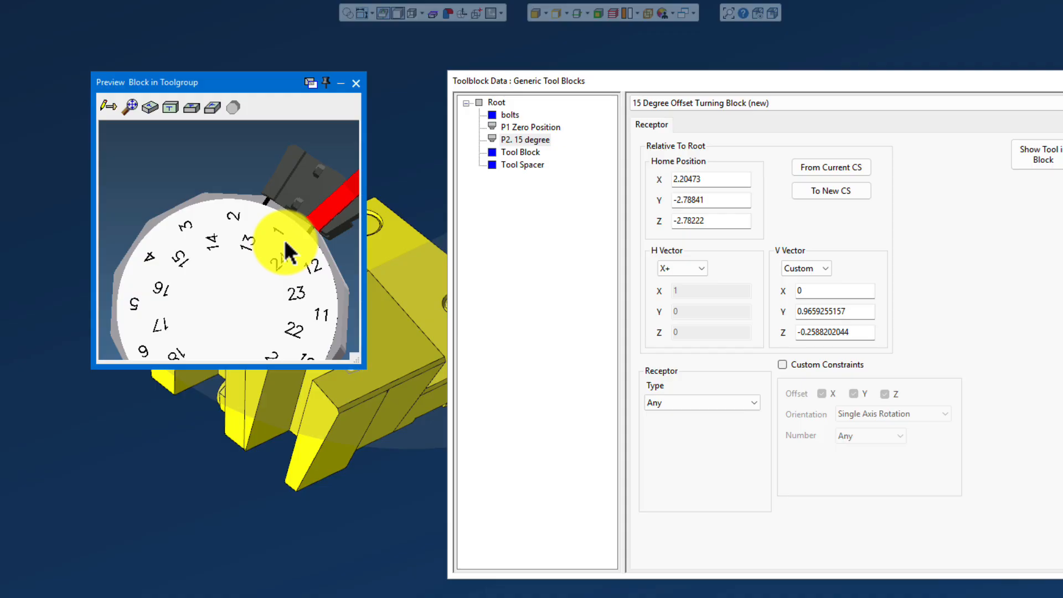
left_click(356, 84)
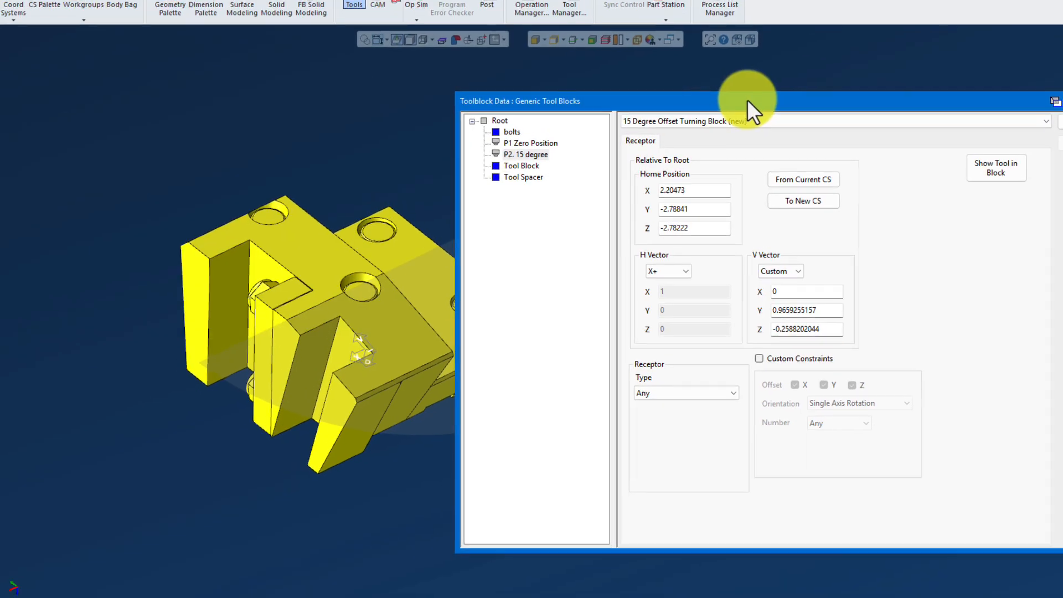
Step: Add the 15 Degree Offset Turning Block to the Generic Tool Blocks library and close the toolblock windows
left_click_drag(778, 81, 603, 96)
left_click(884, 150)
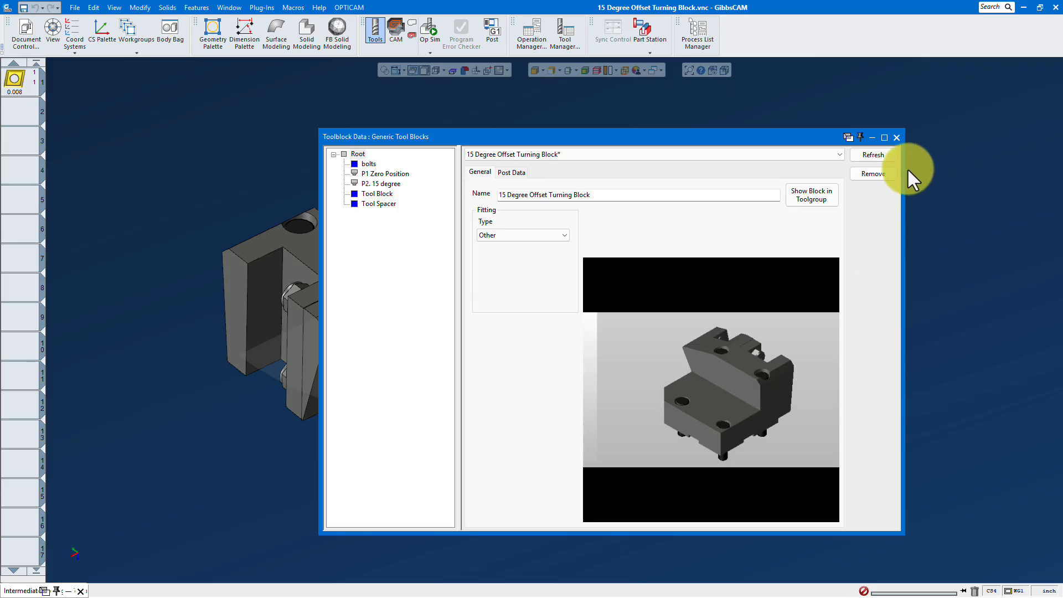
left_click(897, 138)
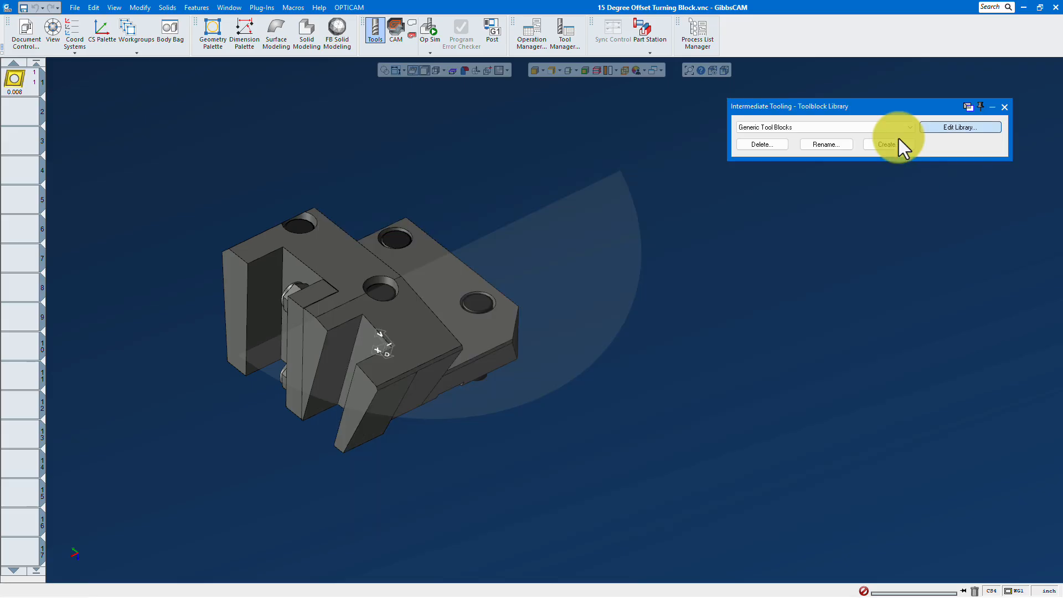
left_click(1004, 105)
Step: Open the machine data of the Doosan Lynx 2100 LYSA for editing
scroll(852, 243, "down", 2)
scroll(539, 314, "up", 3)
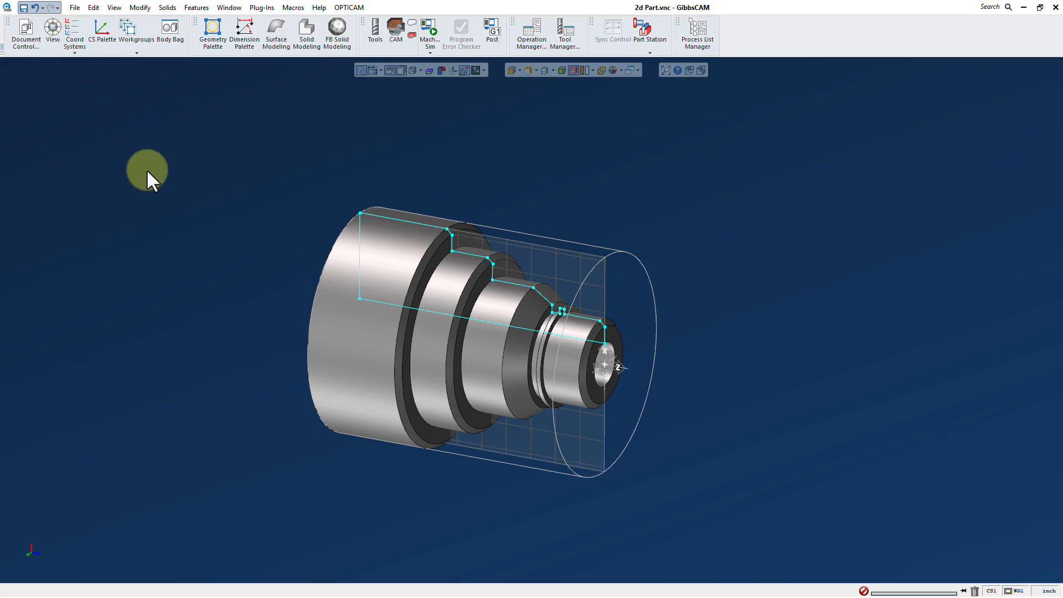
left_click(74, 8)
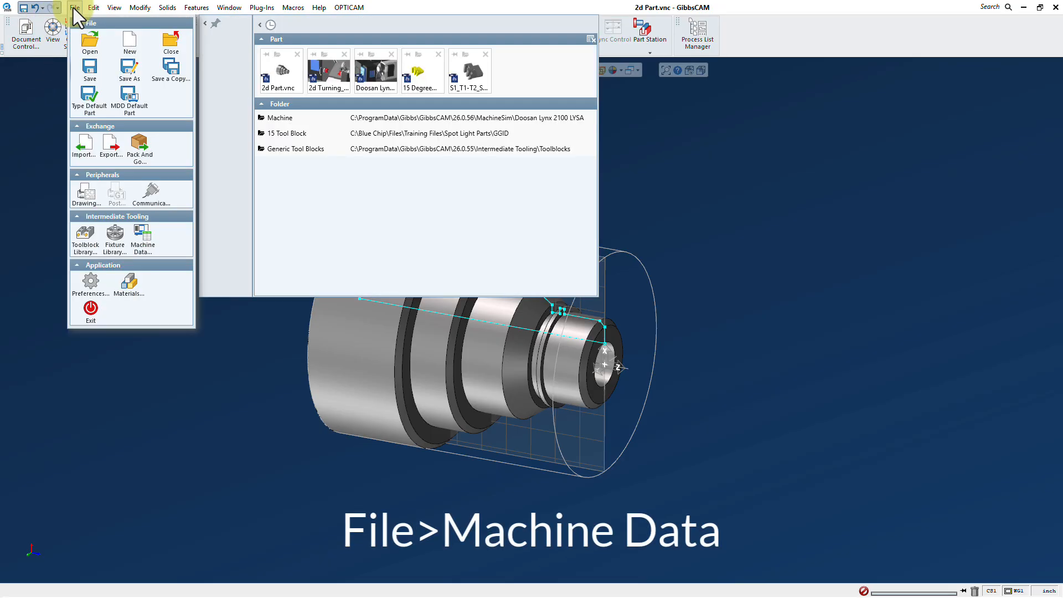
left_click(145, 240)
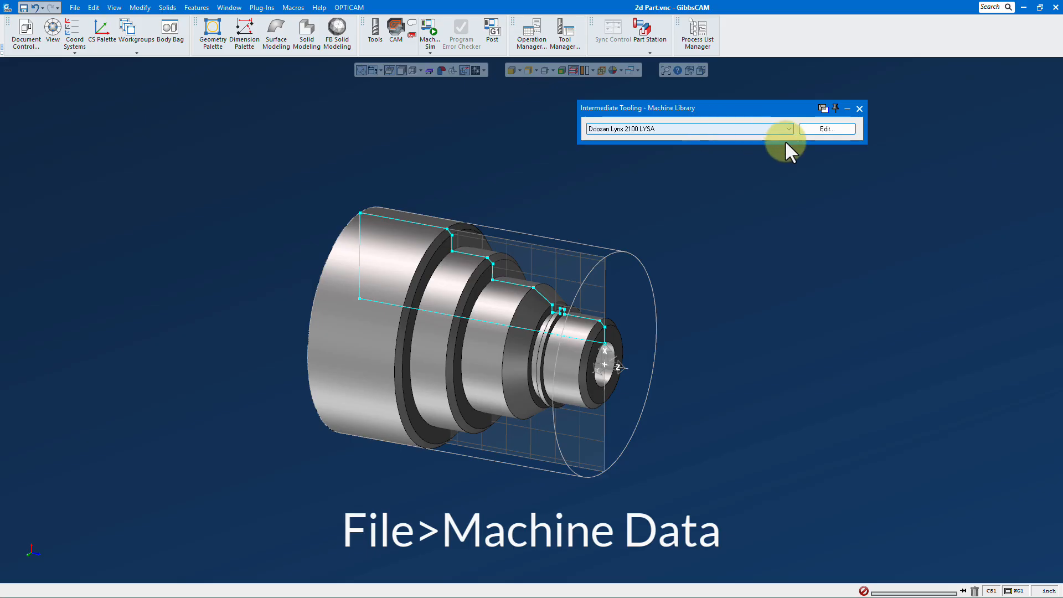
left_click(825, 128)
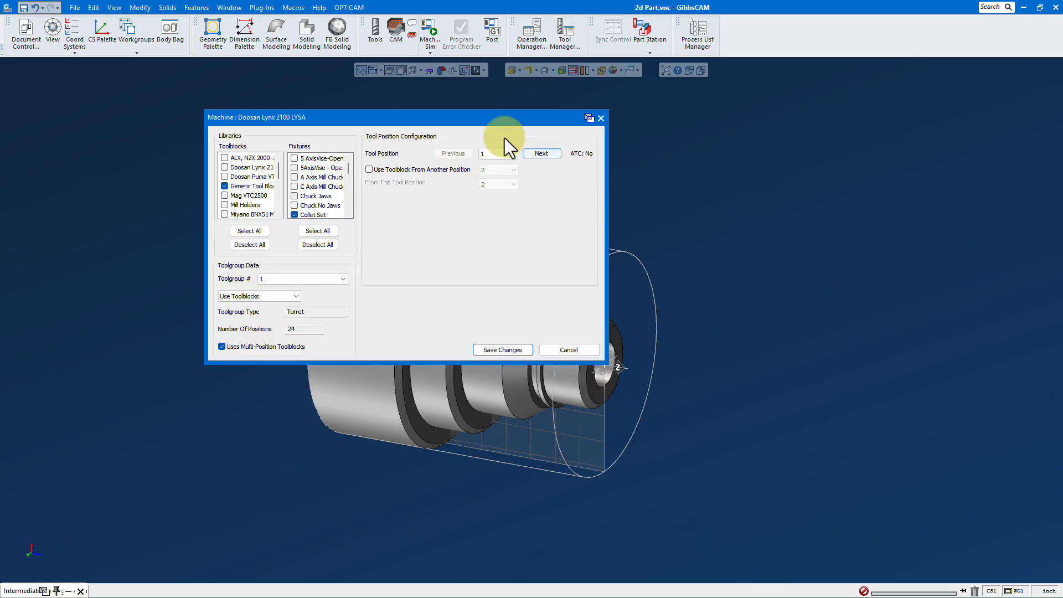
left_click_drag(498, 118, 595, 112)
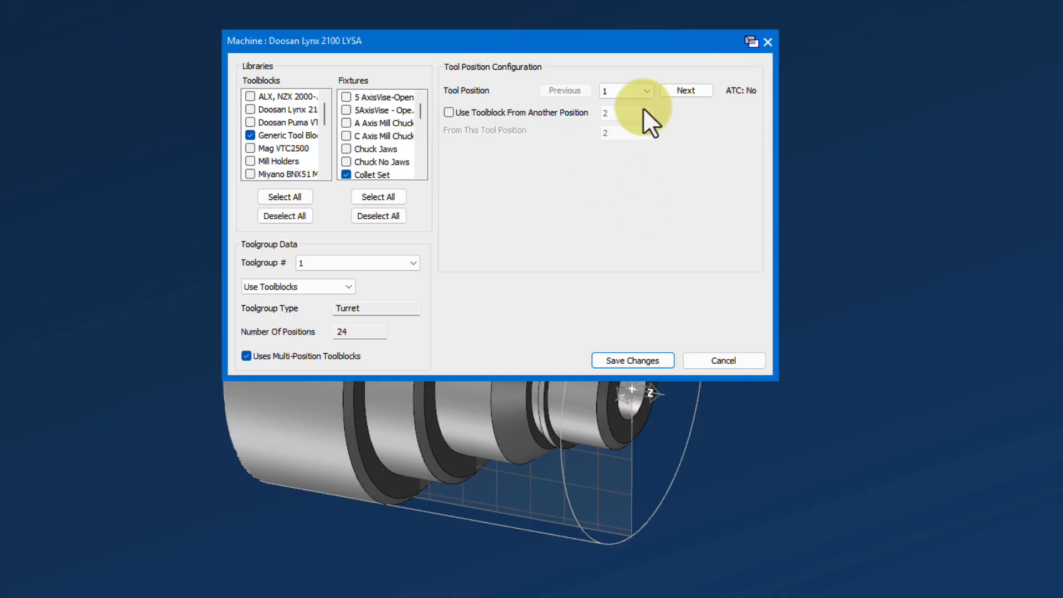
Step: Show tool position 24 and examine which other position's toolblock and receptor it uses
left_click(647, 91)
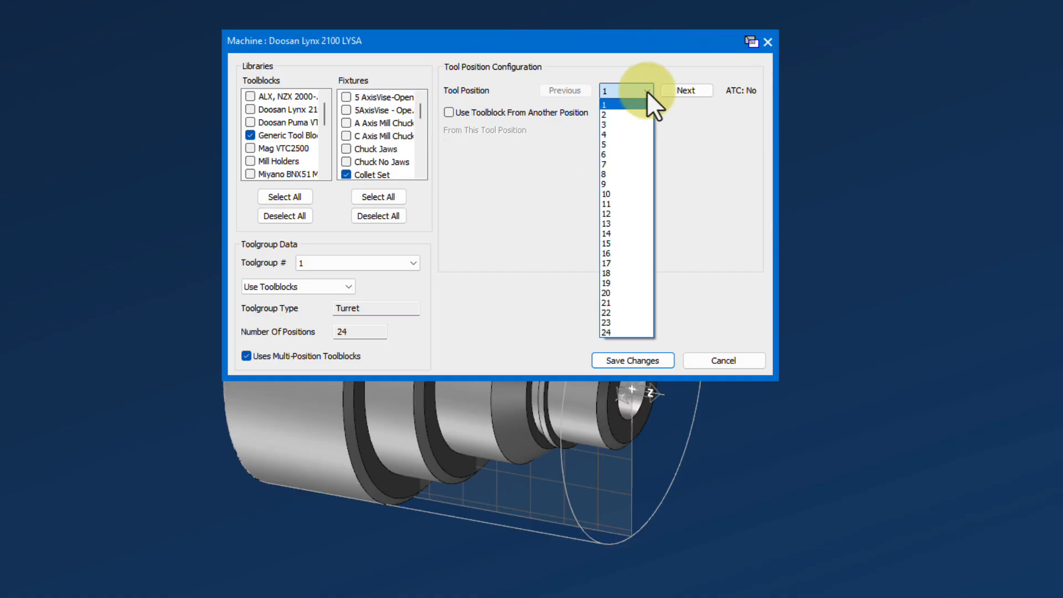
left_click(624, 333)
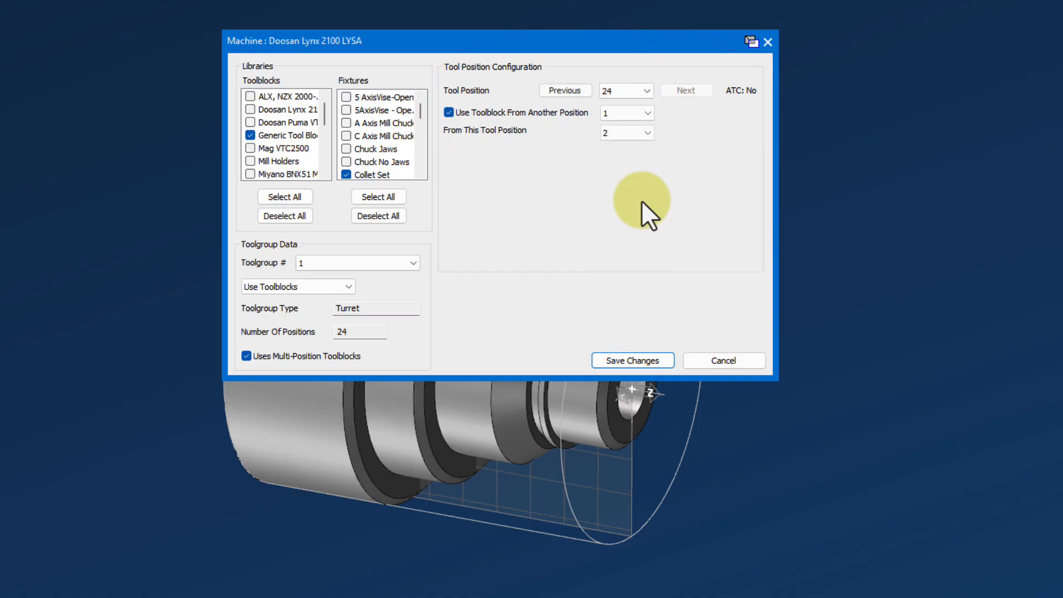
left_click(635, 134)
left_click(635, 135)
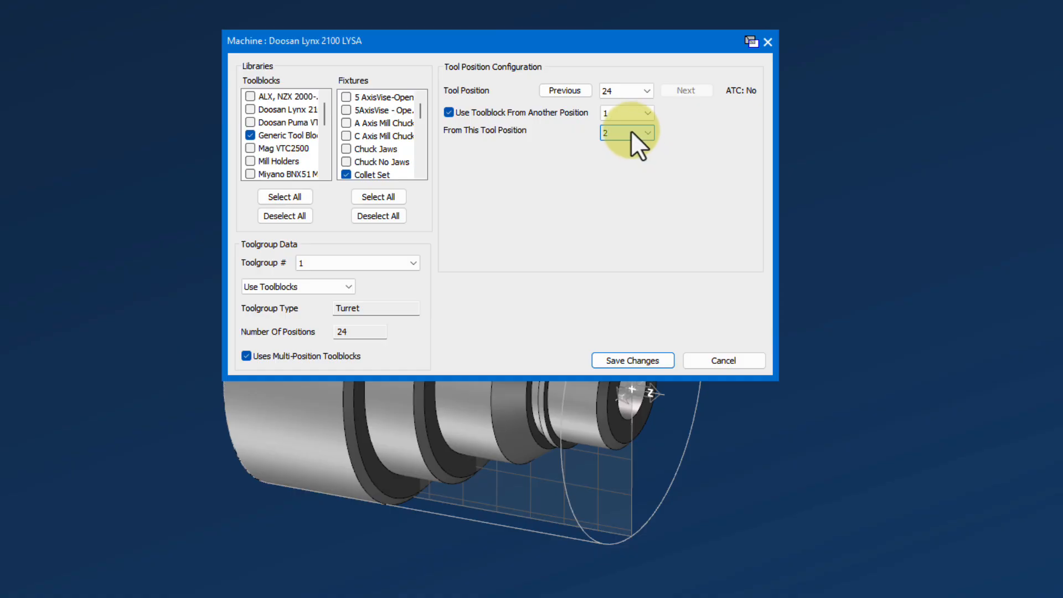
Step: Review the tool positions from 23 down to 12, save the machine data and close the machine library
left_click(562, 89)
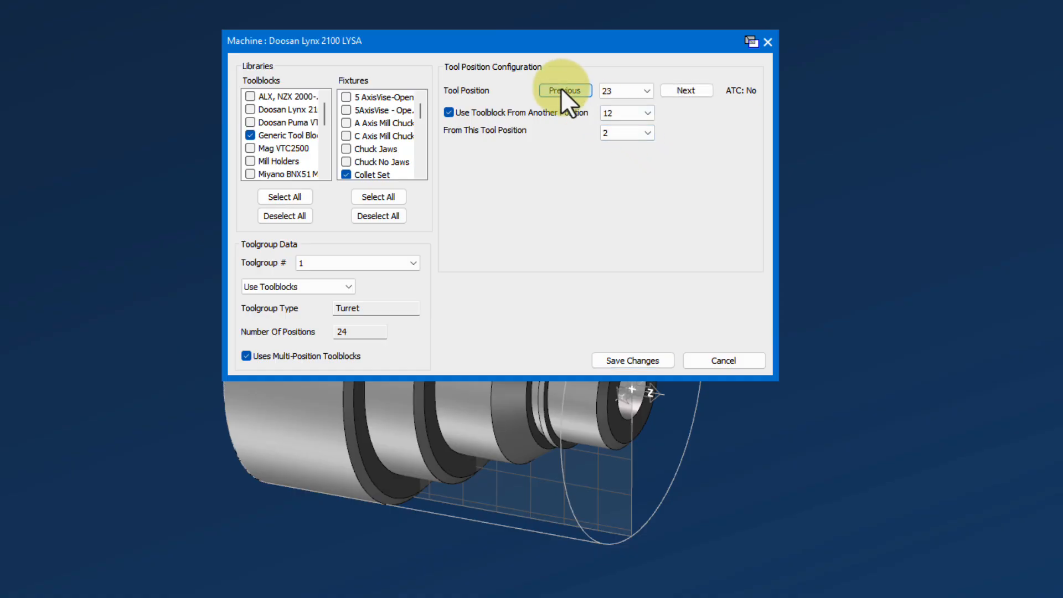
left_click(561, 89)
left_click(561, 89)
left_click(561, 88)
left_click(561, 89)
left_click(561, 88)
left_click(561, 89)
left_click(561, 89)
left_click(561, 88)
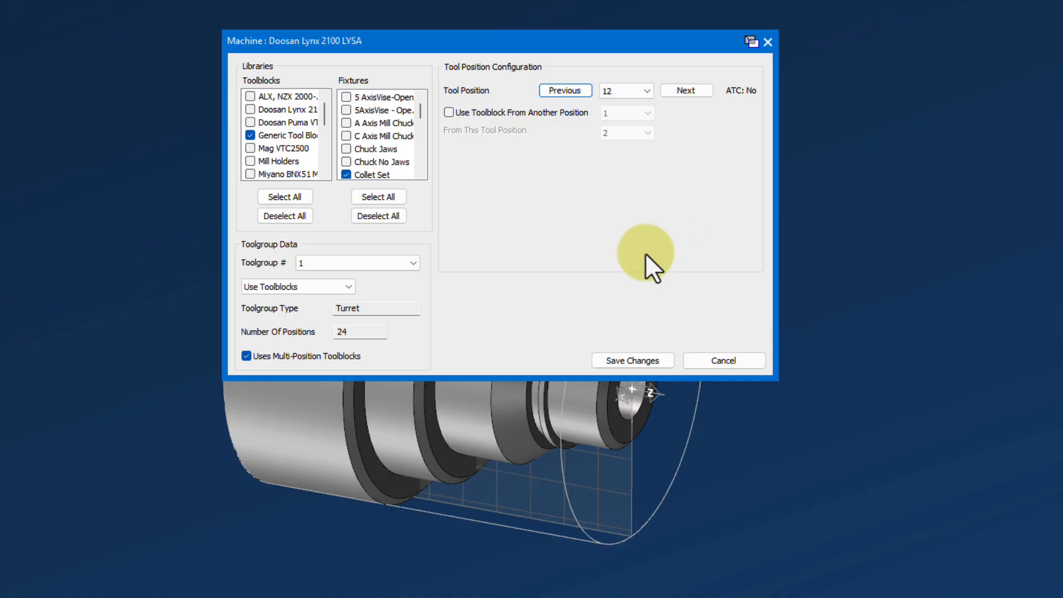
left_click(645, 360)
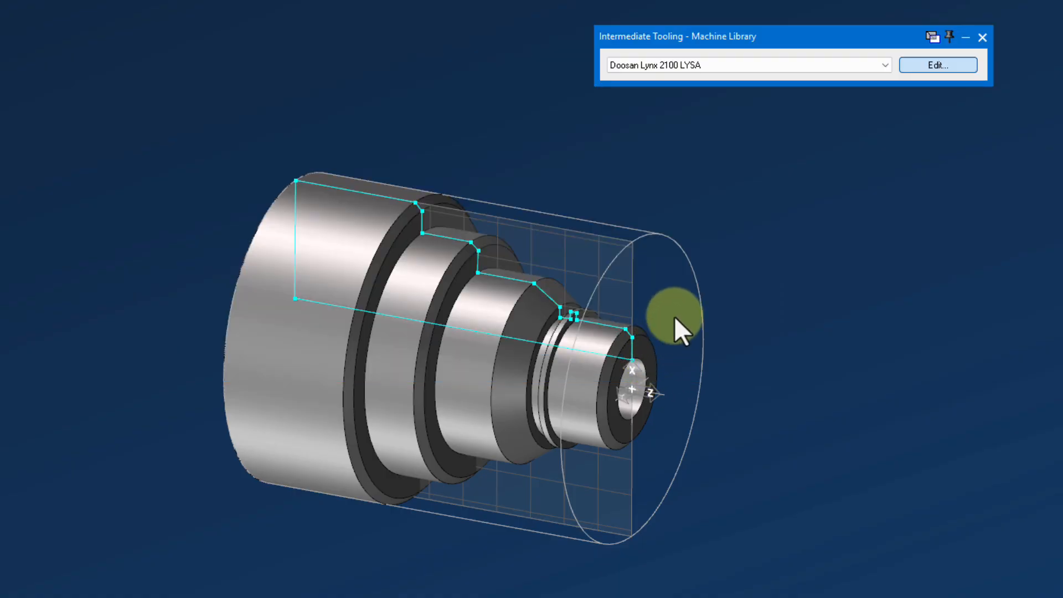
left_click(983, 37)
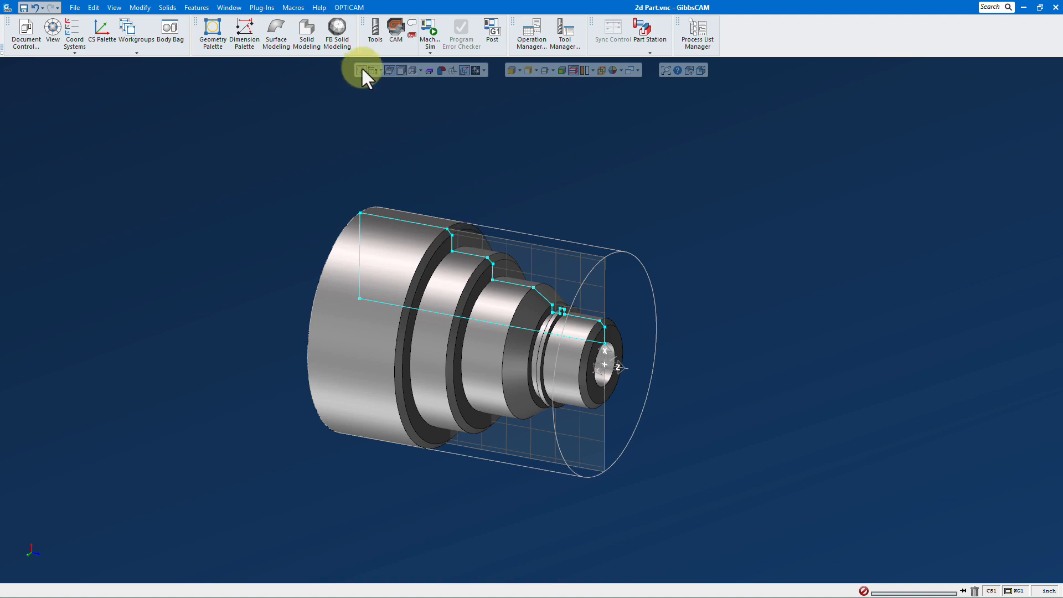
Step: Create turning tool 1 as an 80° C insert tool and assign it to Position 1
left_click(377, 32)
left_click(393, 31)
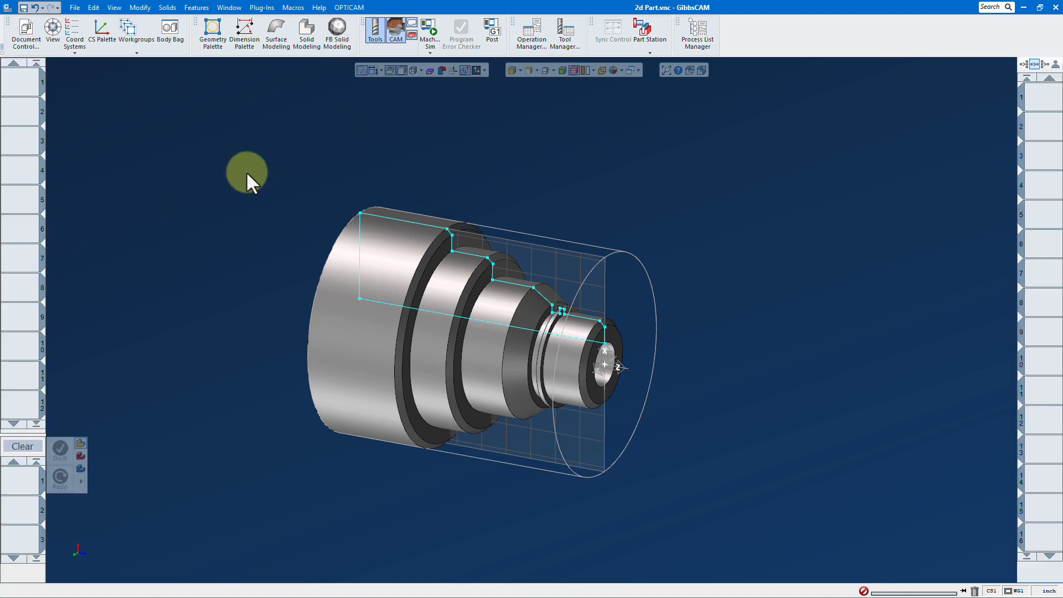
double_click(14, 77)
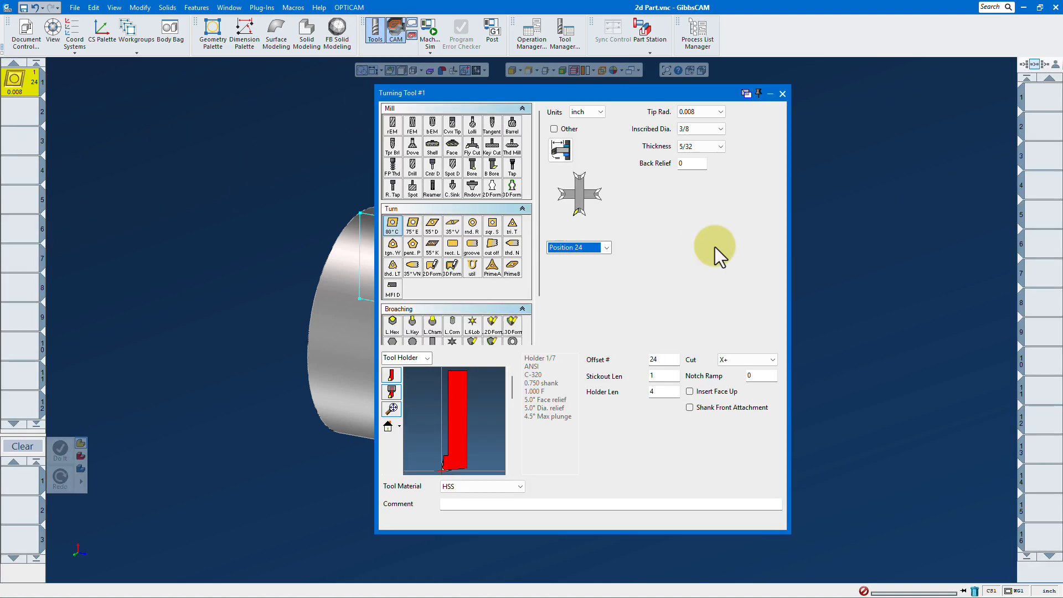
left_click(605, 247)
left_click(595, 262)
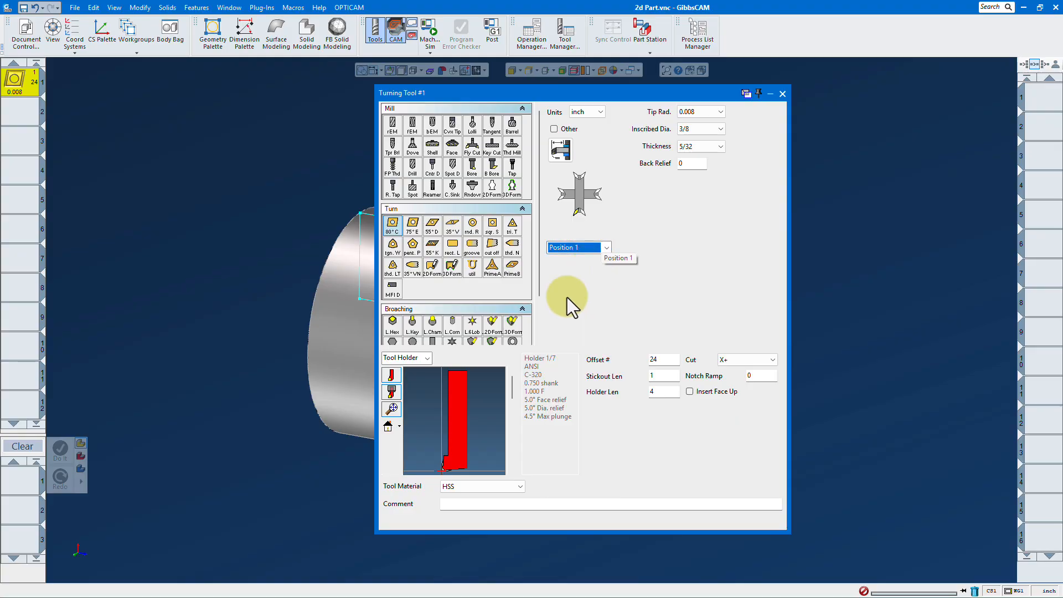
Step: Mount tool 1 in the 15 Degree Offset Turning Block through its setup data, check the preview and close the tool definition
left_click(558, 151)
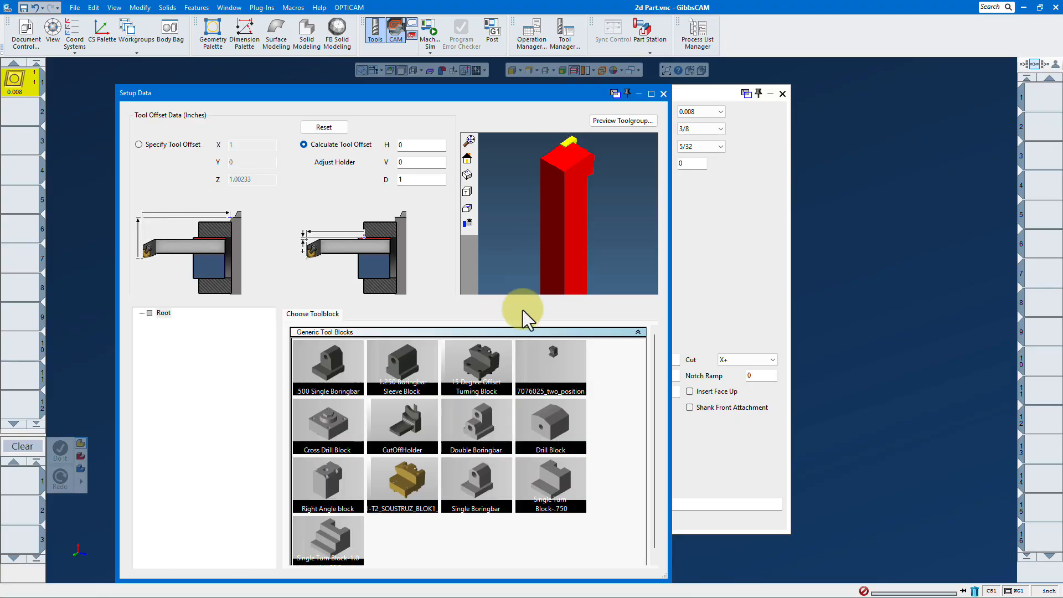
double_click(481, 367)
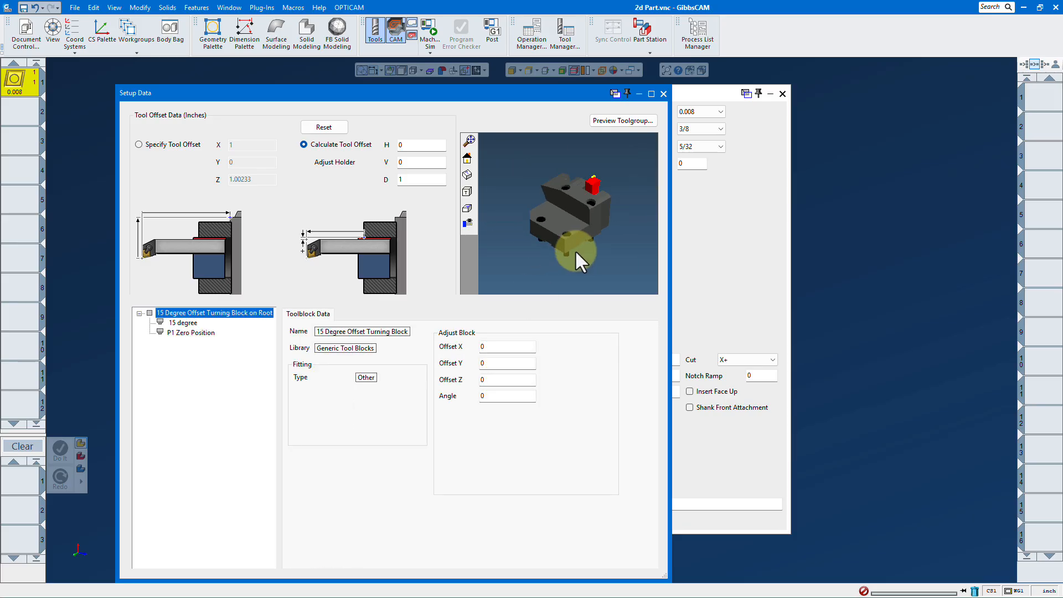
left_click_drag(579, 234, 641, 205)
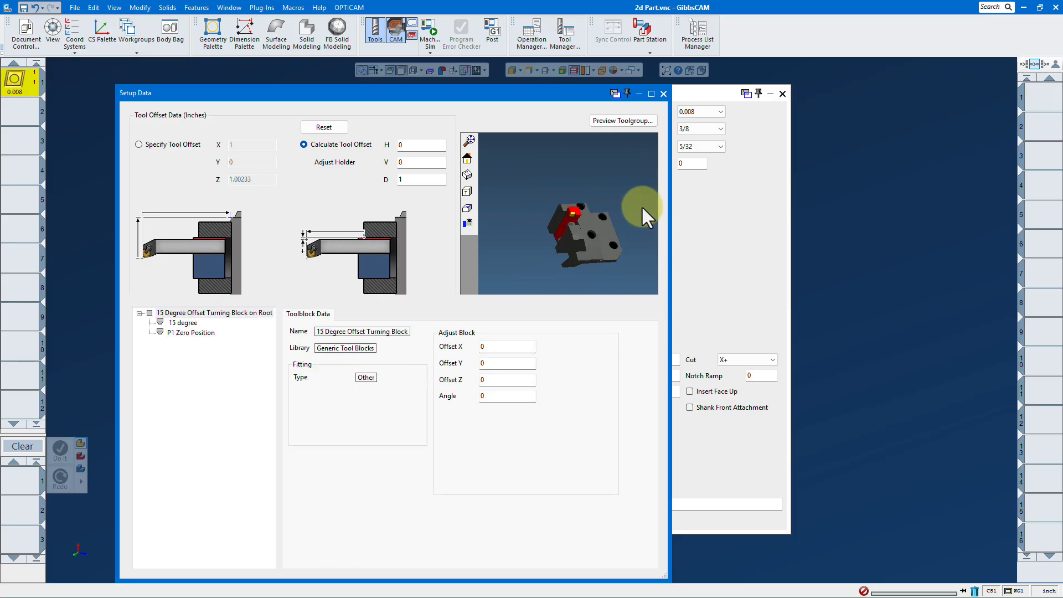
left_click(664, 95)
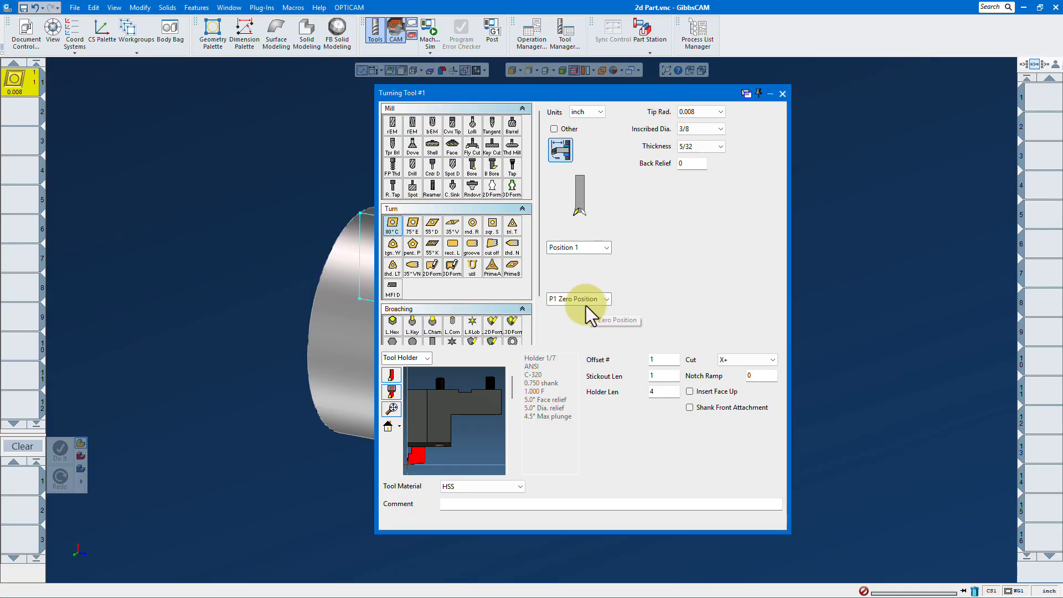
left_click(783, 94)
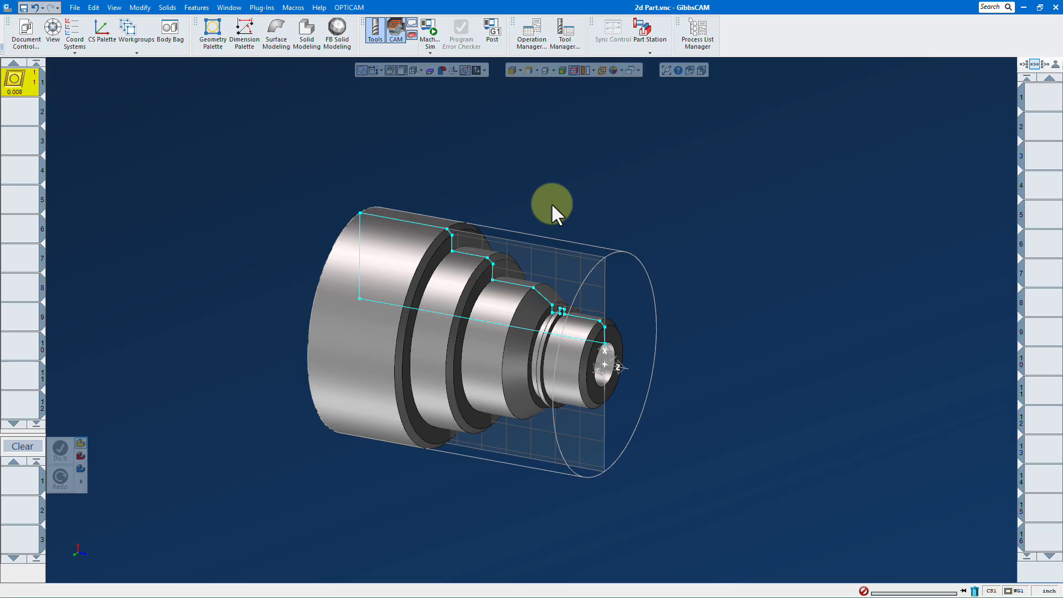
Step: Create turning tool 2 in Position 24, pick the insert orientation at the shank's tip and inspect the tool in the block preview
double_click(20, 114)
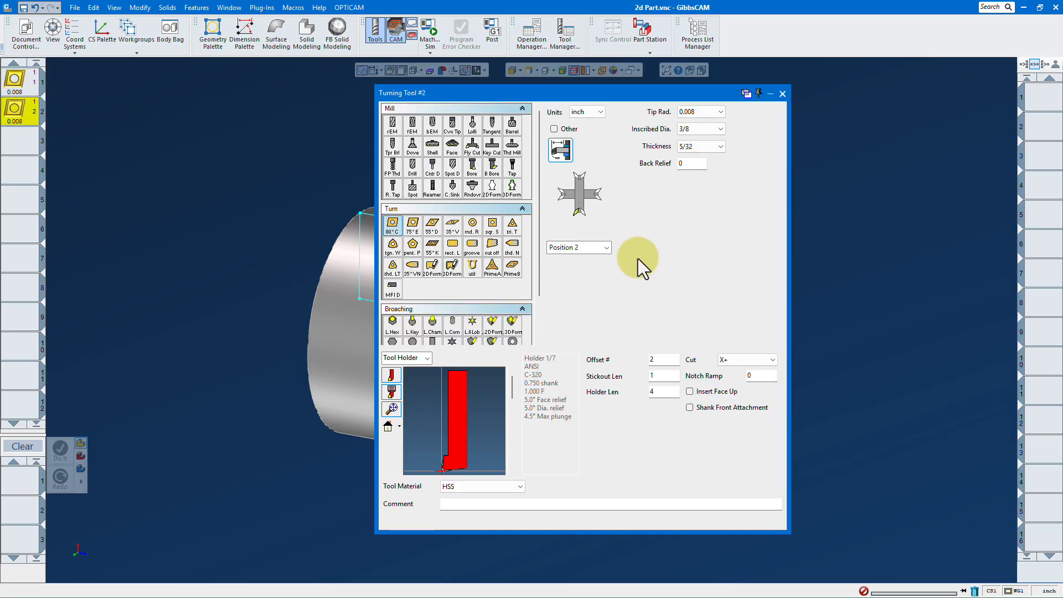
left_click(607, 248)
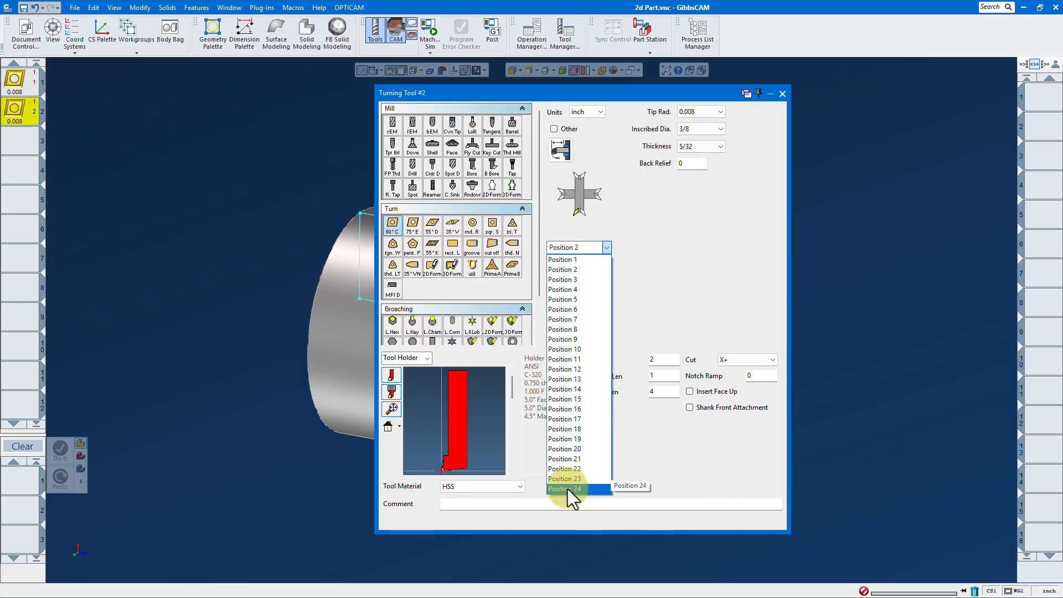
left_click(567, 490)
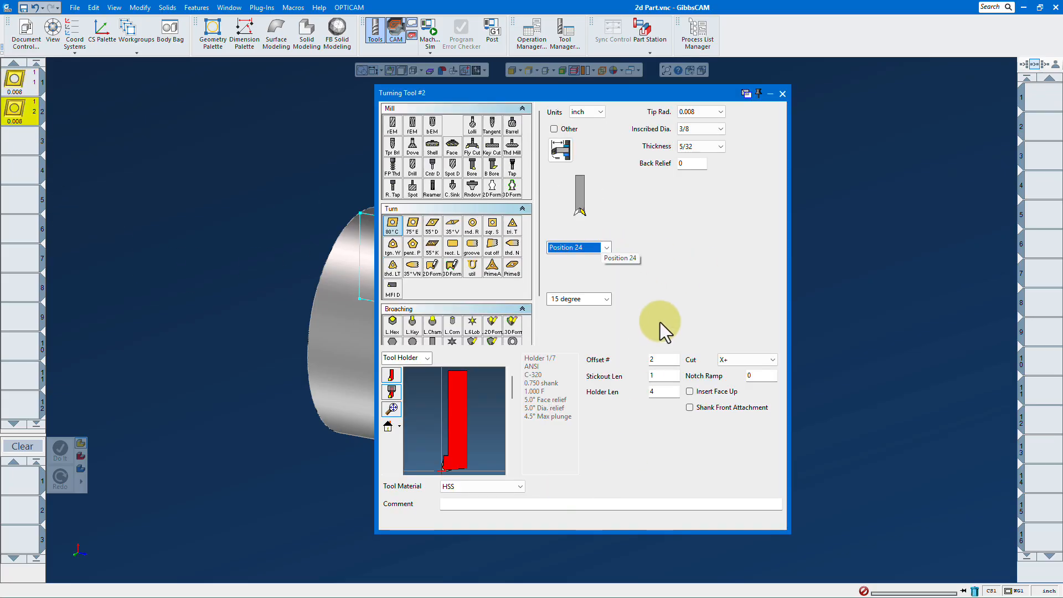
left_click(576, 213)
middle_click_drag(472, 446, 446, 407)
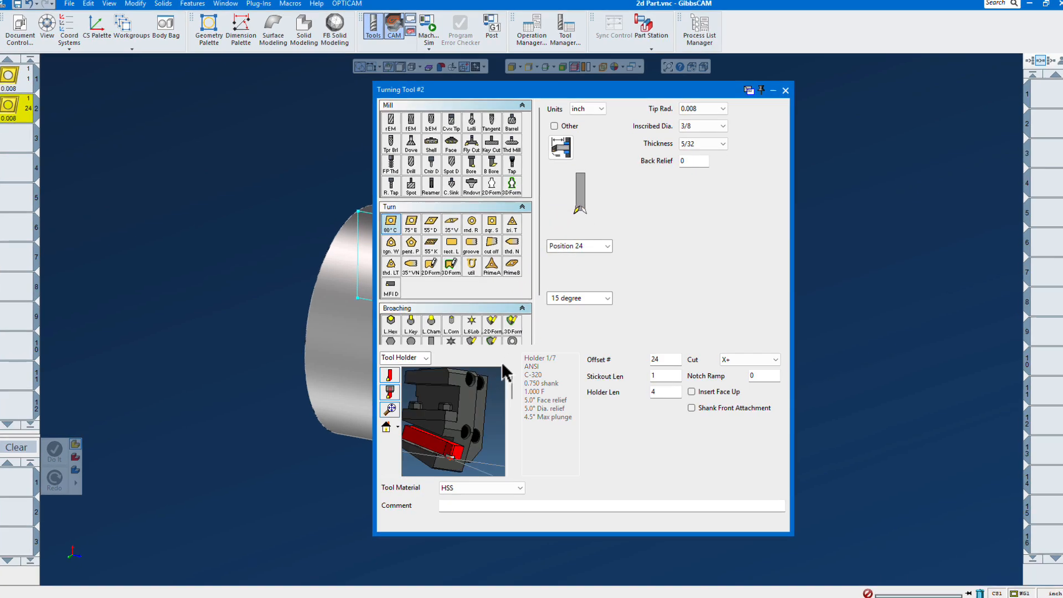
scroll(430, 422, "down", 3)
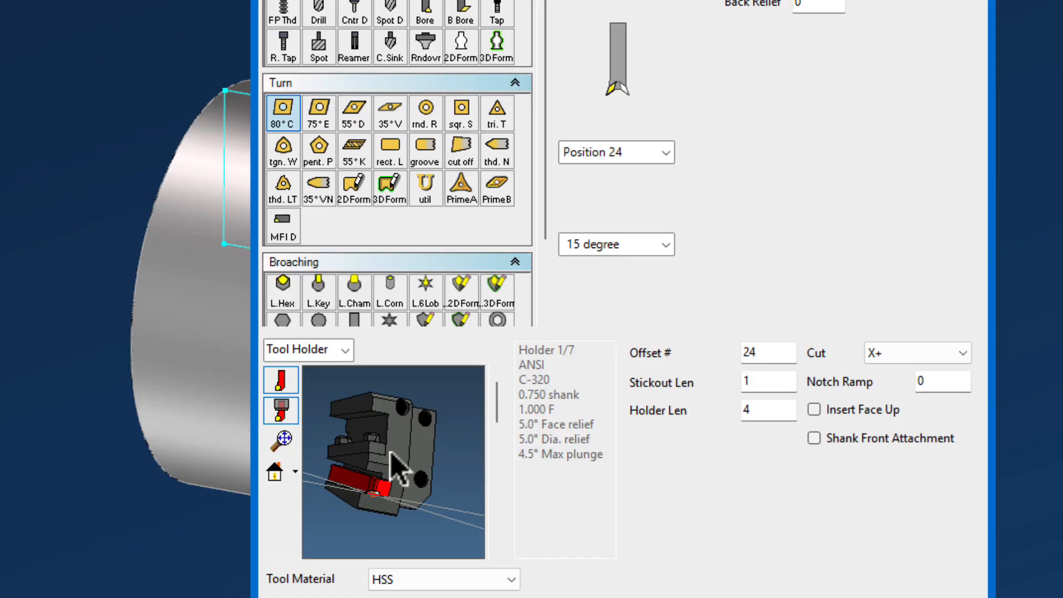
middle_click_drag(402, 461, 406, 455)
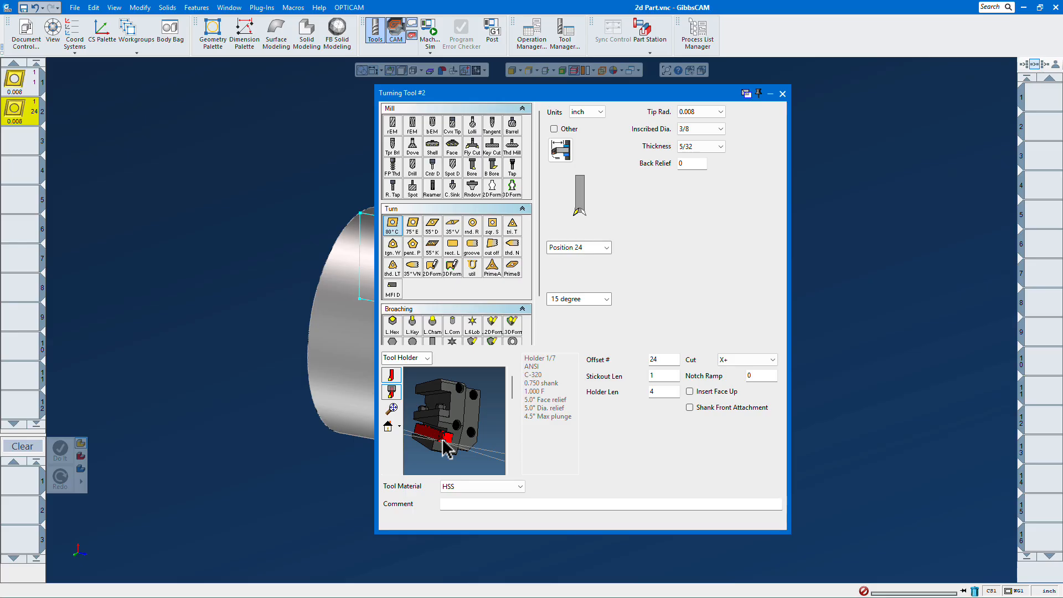
Step: Close the tool 2 definition and create a Rough turning process with tool 1
left_click(782, 93)
left_click_drag(44, 96, 17, 486)
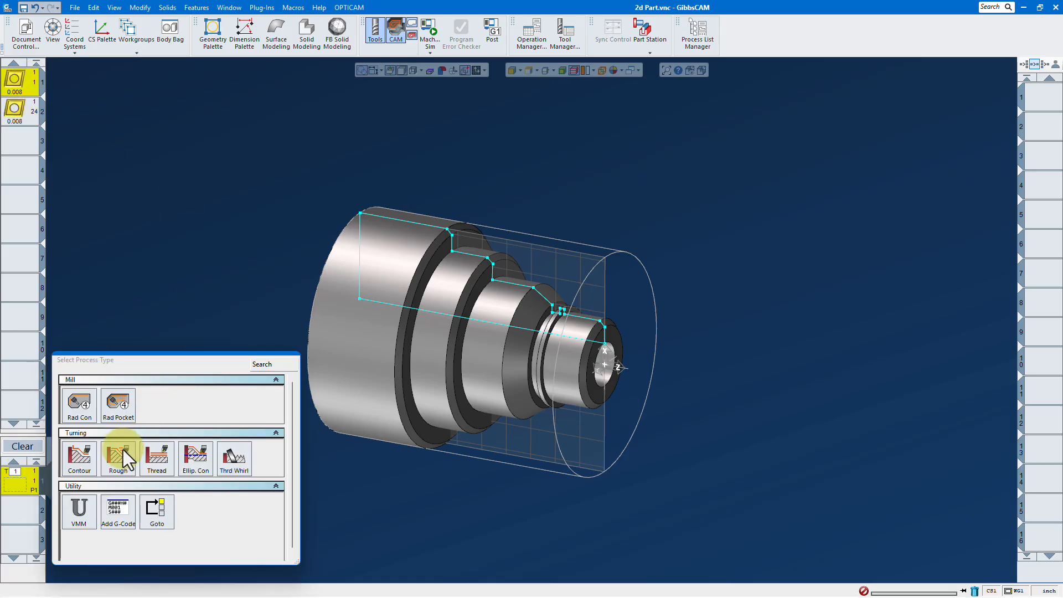
left_click(118, 457)
left_click_drag(739, 129, 815, 124)
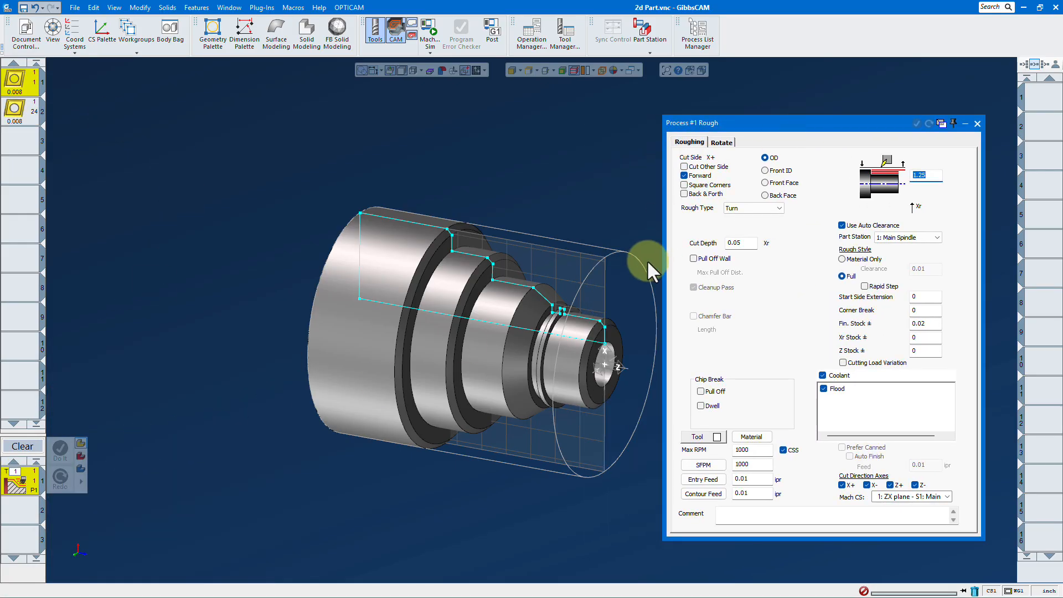
Step: Mark the outer profile from the front chamfer to the largest diameter's chamfer as the cut shape and generate the roughing toolpath
scroll(646, 260, "up", 3)
left_click(582, 348)
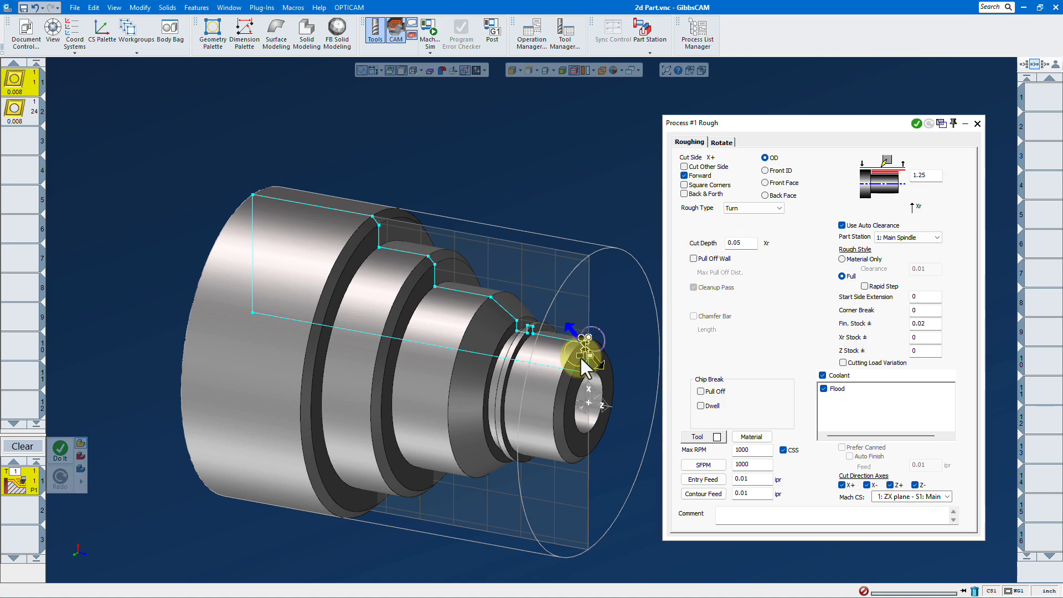
left_click(372, 214)
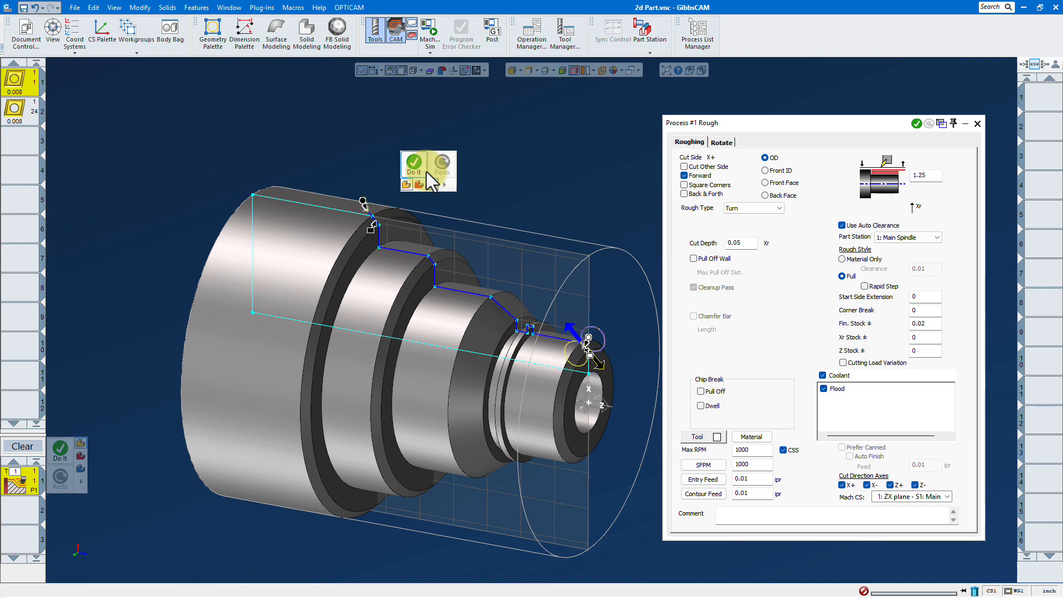
left_click(415, 162)
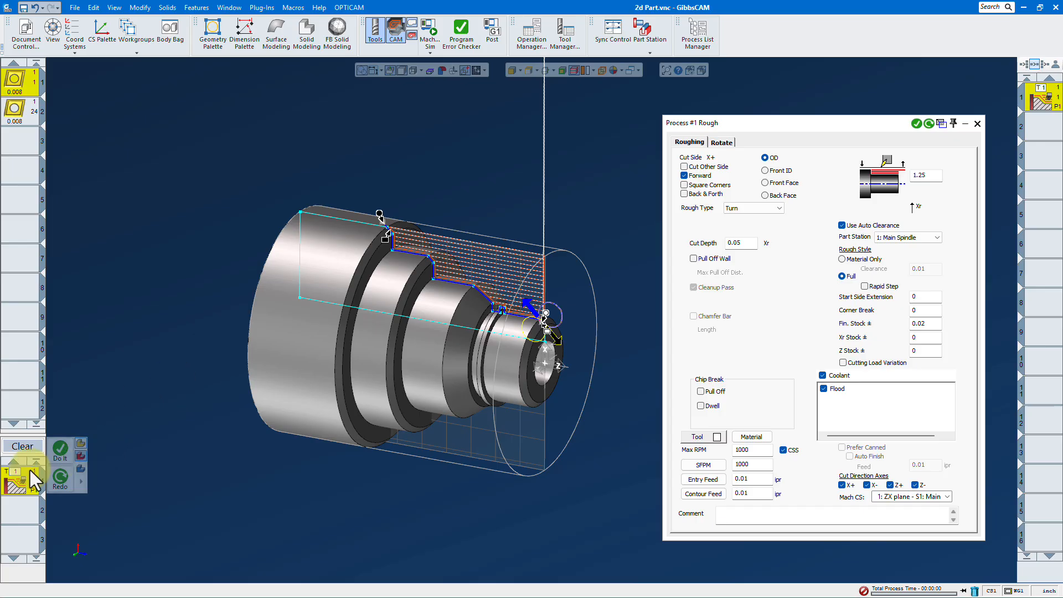
Step: Replace the roughing process with a Contour process using tool 2 and generate its toolpath on the same outer profile
left_click_drag(22, 108, 20, 479)
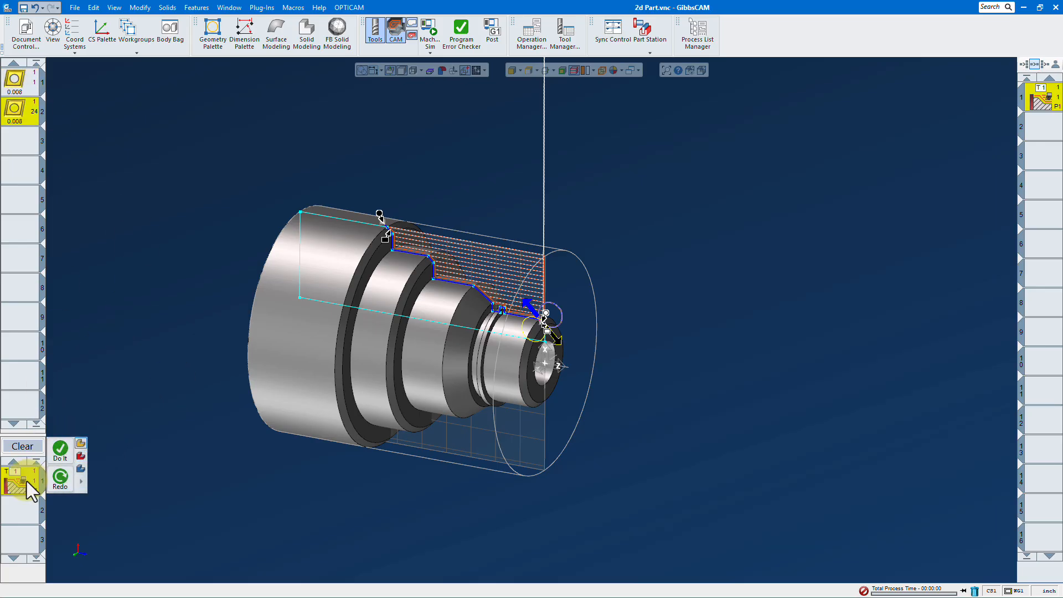
right_click(21, 481)
left_click(43, 454)
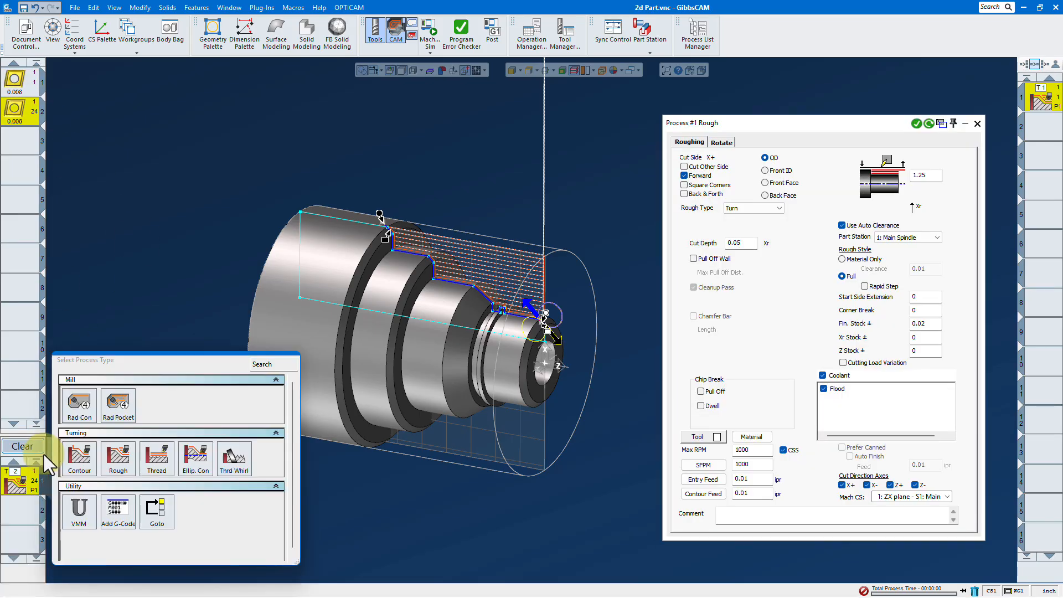
left_click(75, 468)
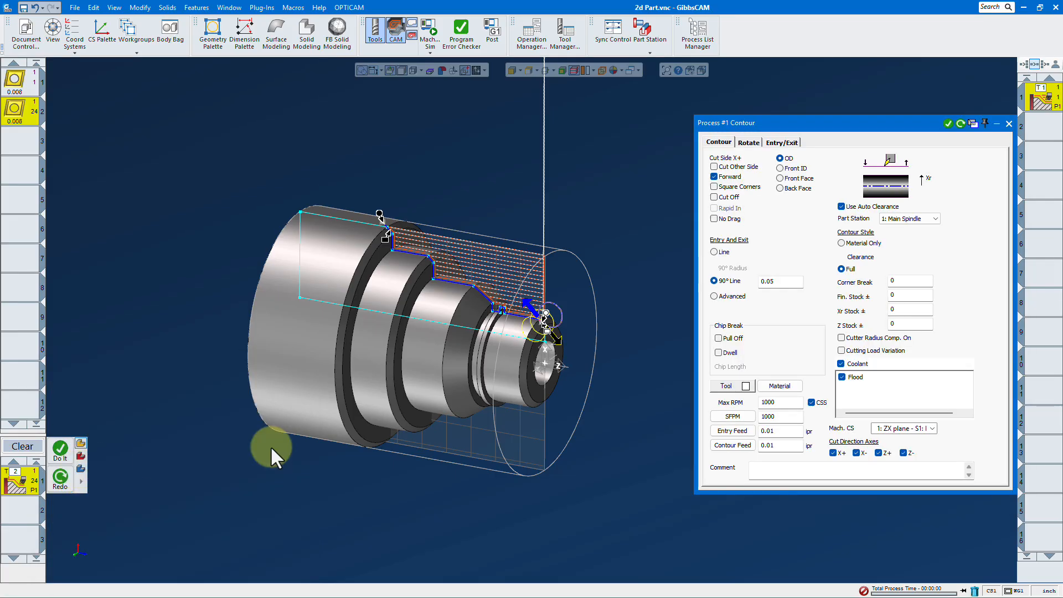
left_click(948, 123)
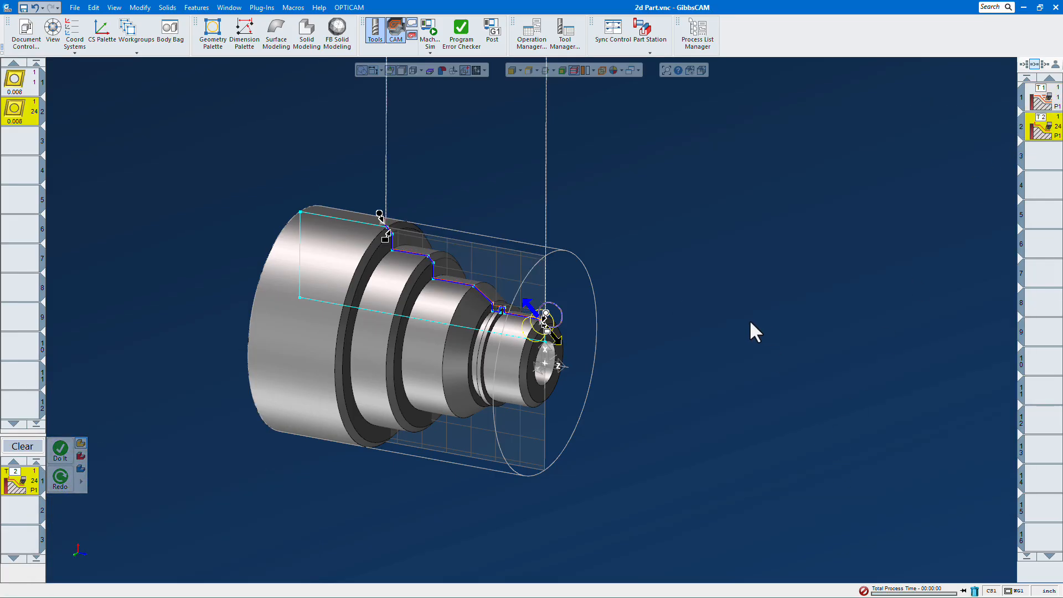
Step: Open the machine simulation for the two turning operations and start playback
scroll(750, 320, "down", 2)
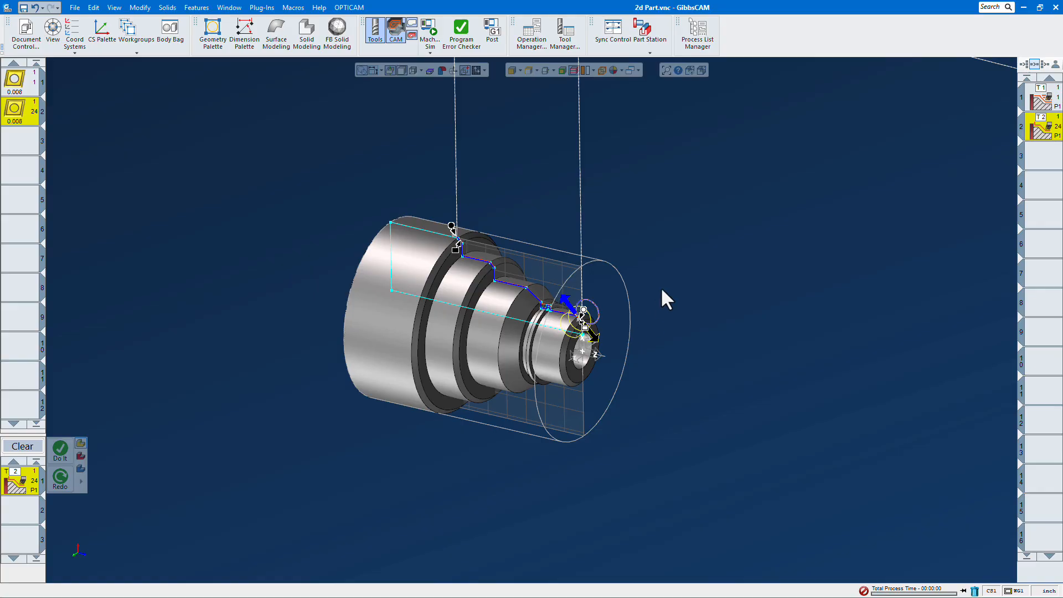
scroll(417, 369, "down", 2)
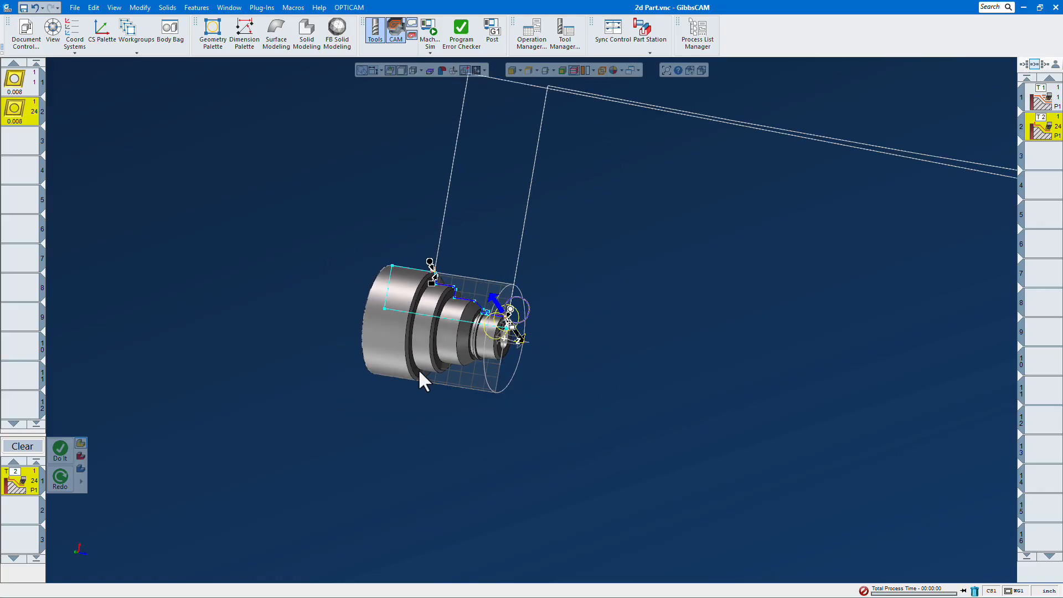
left_click(429, 30)
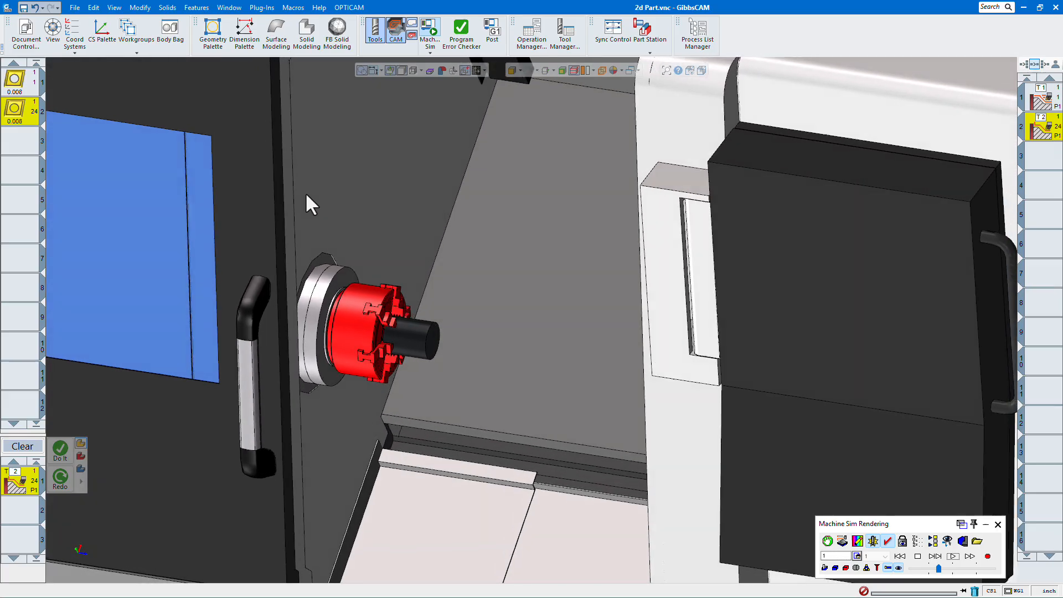
left_click(952, 556)
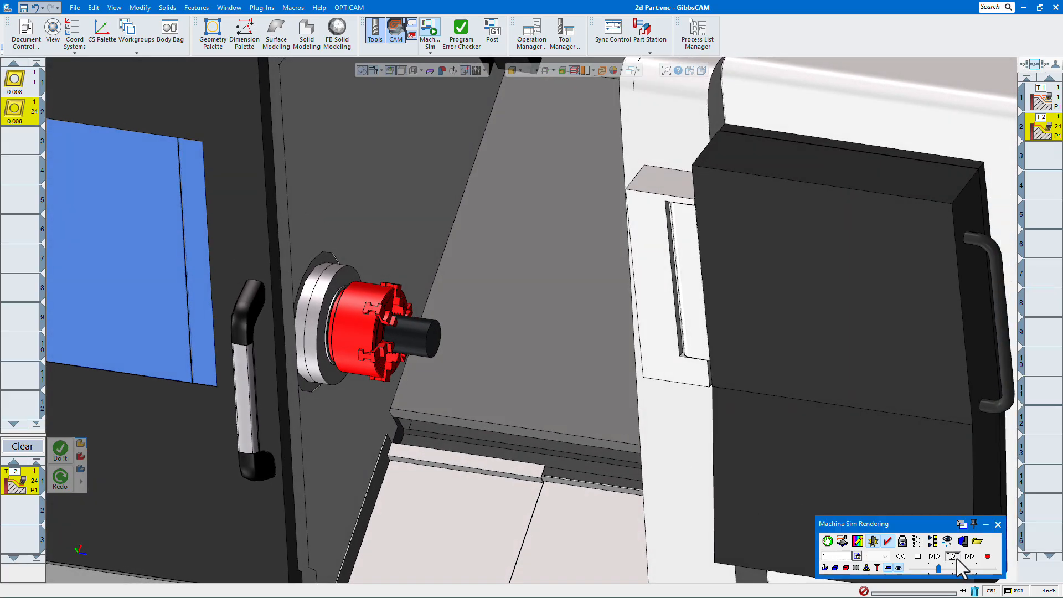